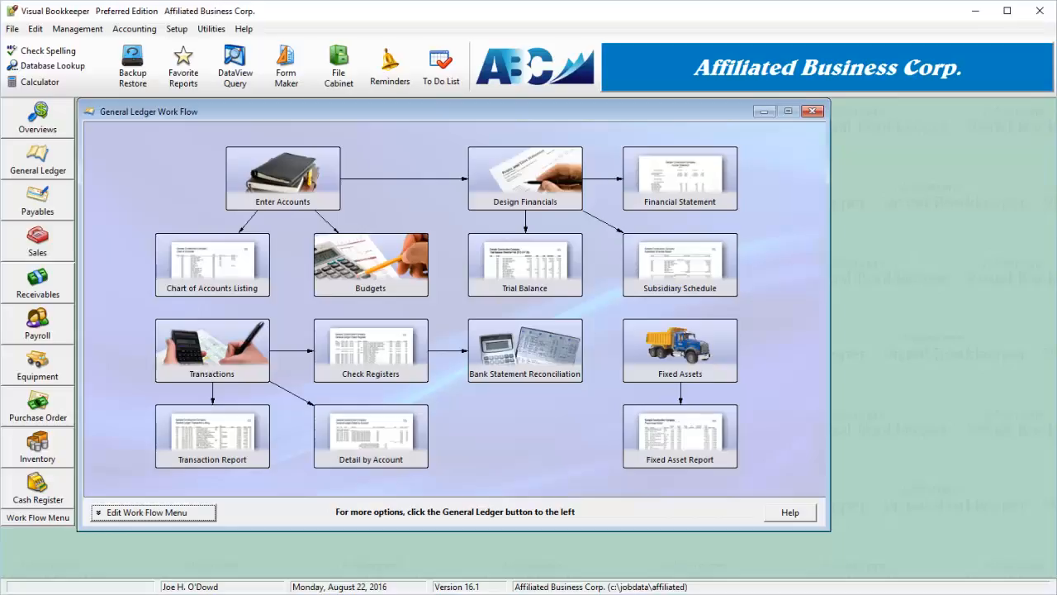
- Open the bank statement reconciliation for the Cash in Bank-Operating account
{"action": "left_click", "coordinate": [540, 363]}
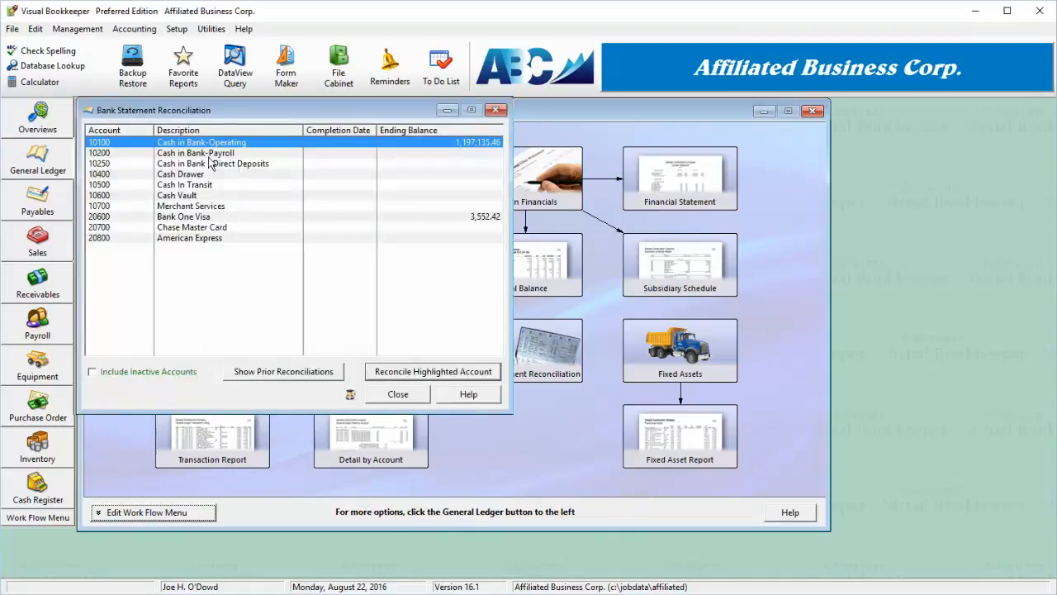
{"action": "left_click", "coordinate": [197, 228]}
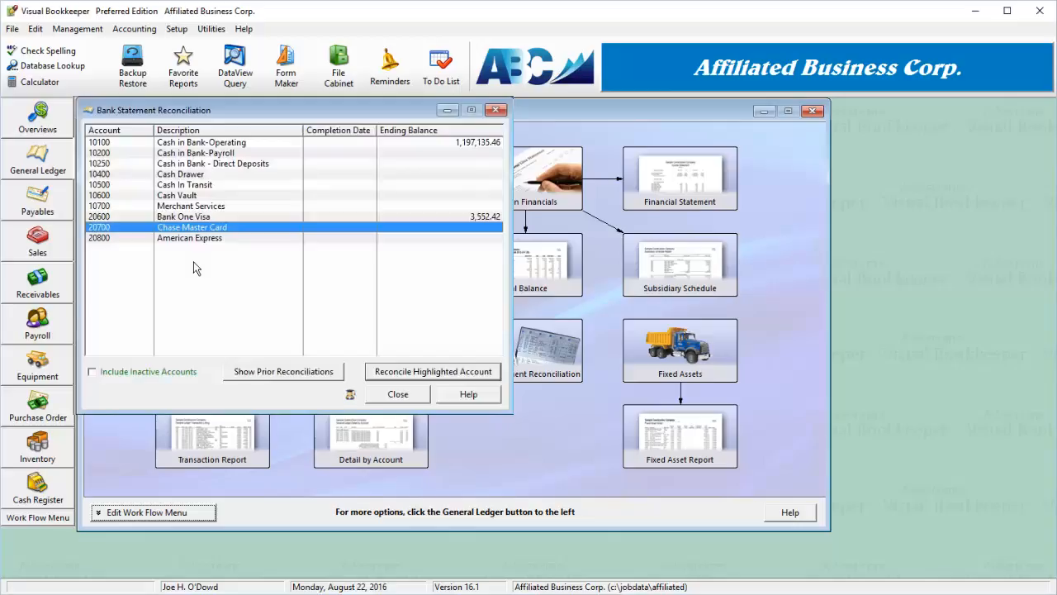
{"action": "left_click", "coordinate": [208, 144]}
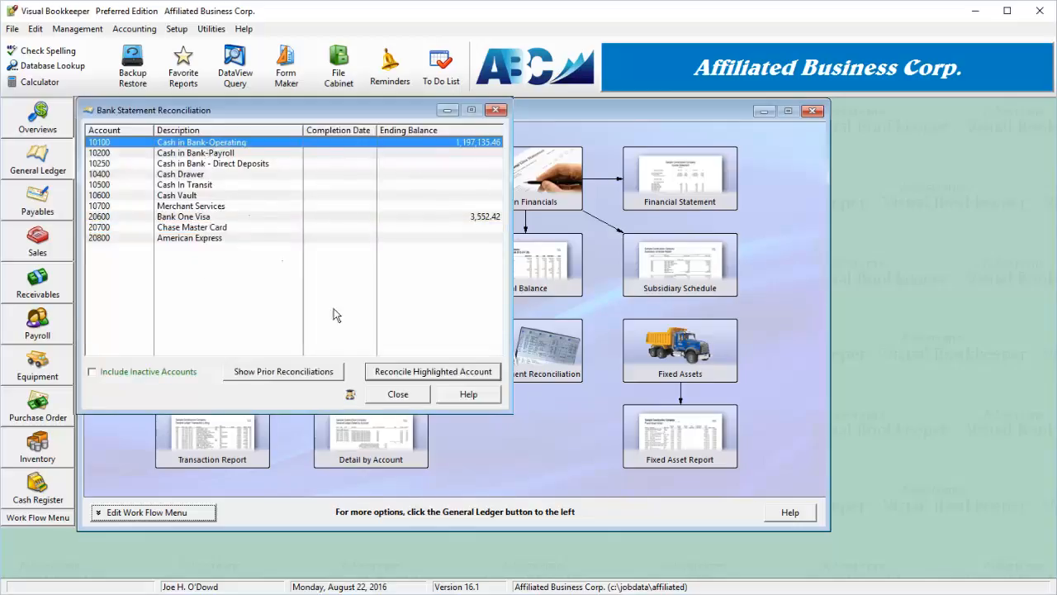
{"action": "left_click", "coordinate": [406, 372]}
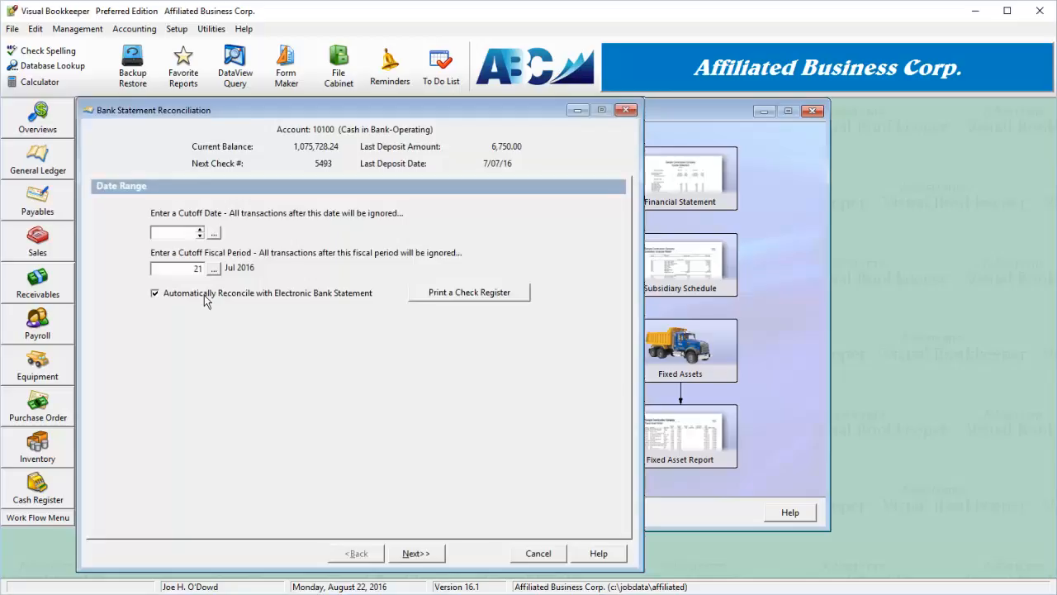
- View the available check register reports and continue to automatic reconciliation with the electronic bank statement
{"action": "left_click", "coordinate": [166, 297]}
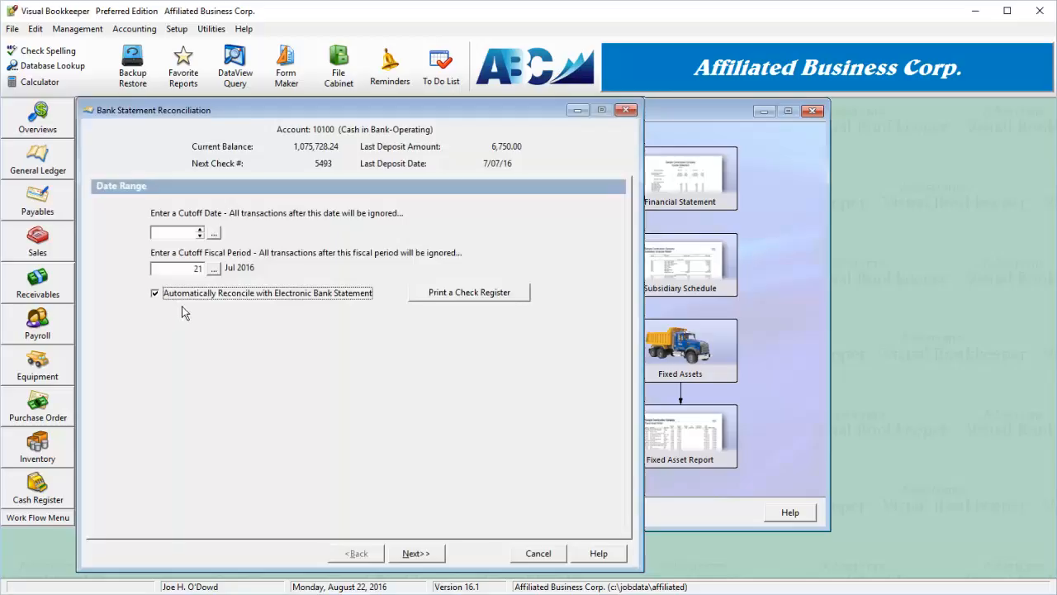
{"action": "left_click", "coordinate": [506, 295]}
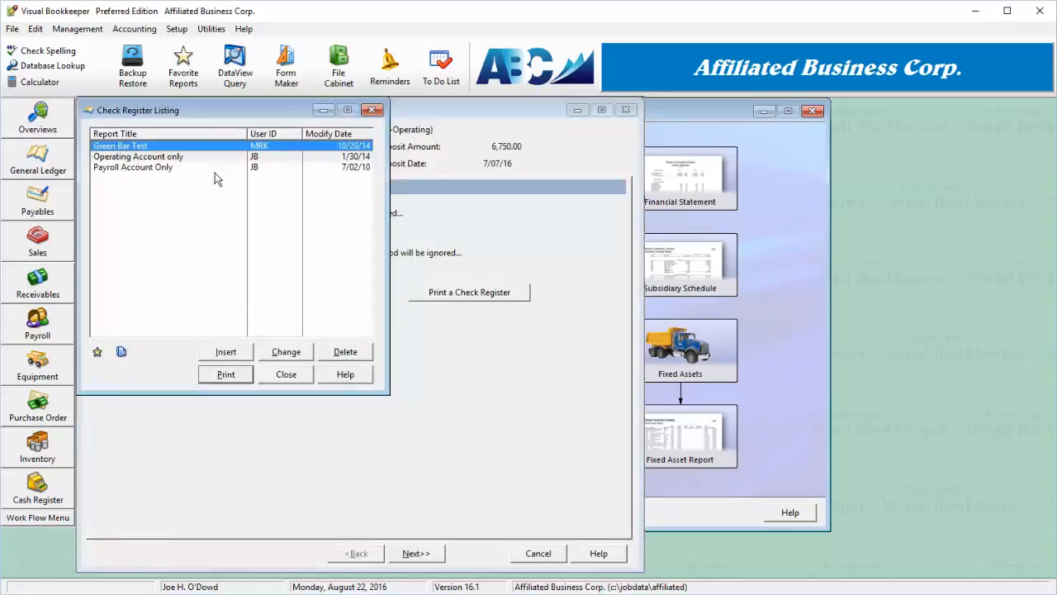
{"action": "left_click", "coordinate": [273, 377]}
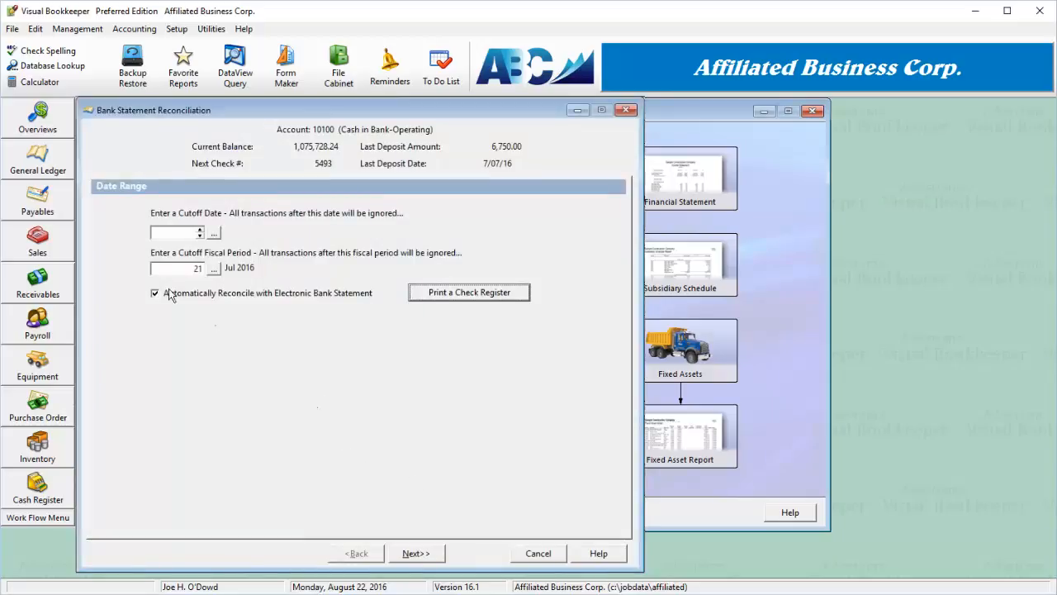
{"action": "left_click", "coordinate": [412, 554]}
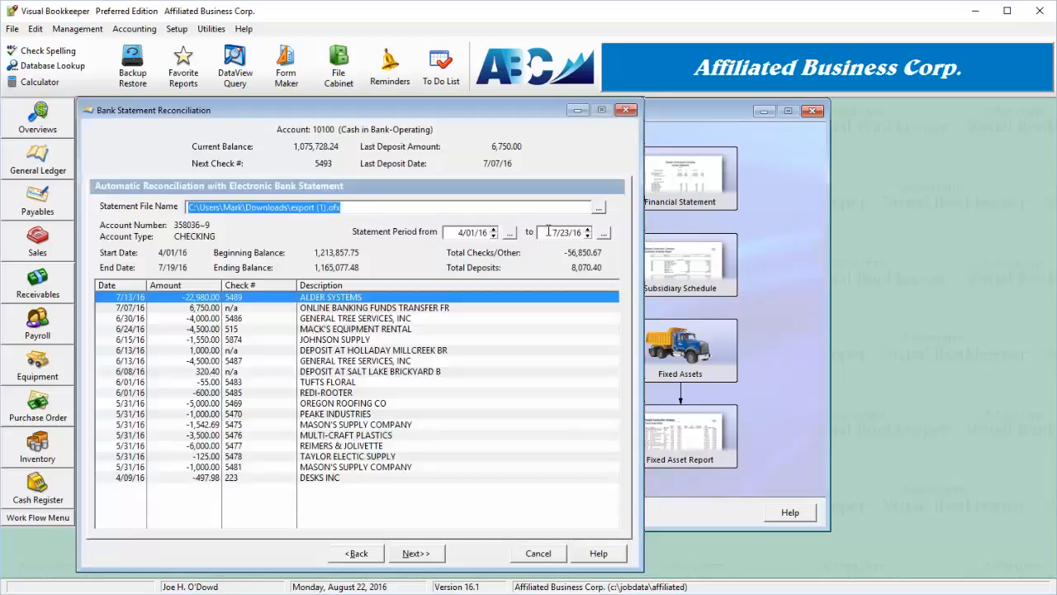
- Examine the electronic statement's file name, statement period and downloaded bank transactions
{"action": "left_click_drag", "start_coordinate": [548, 232], "coordinate": [583, 233]}
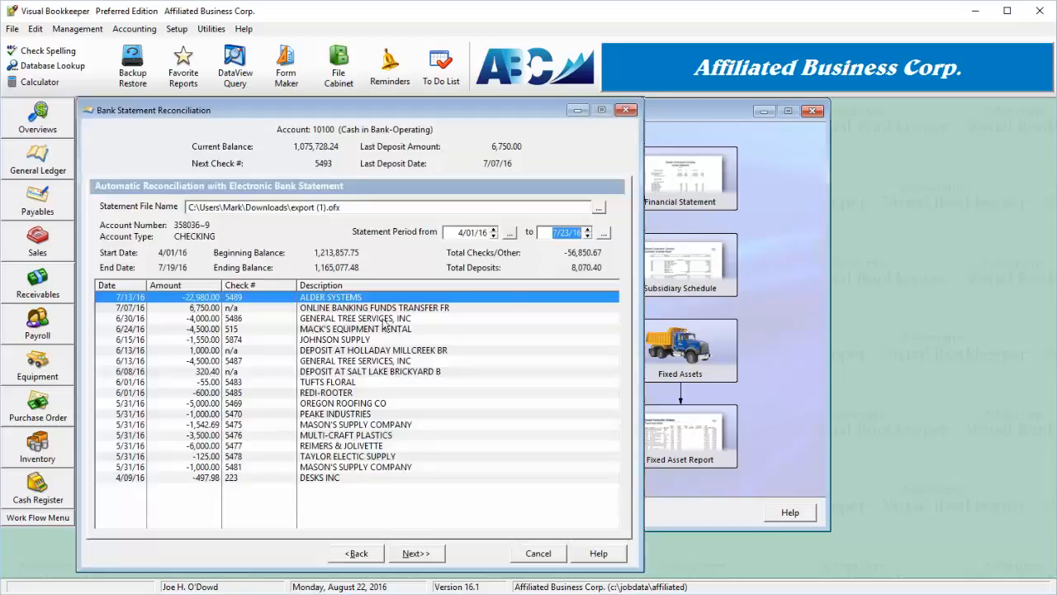
{"action": "left_click", "coordinate": [368, 207]}
{"action": "double_click", "coordinate": [369, 207]}
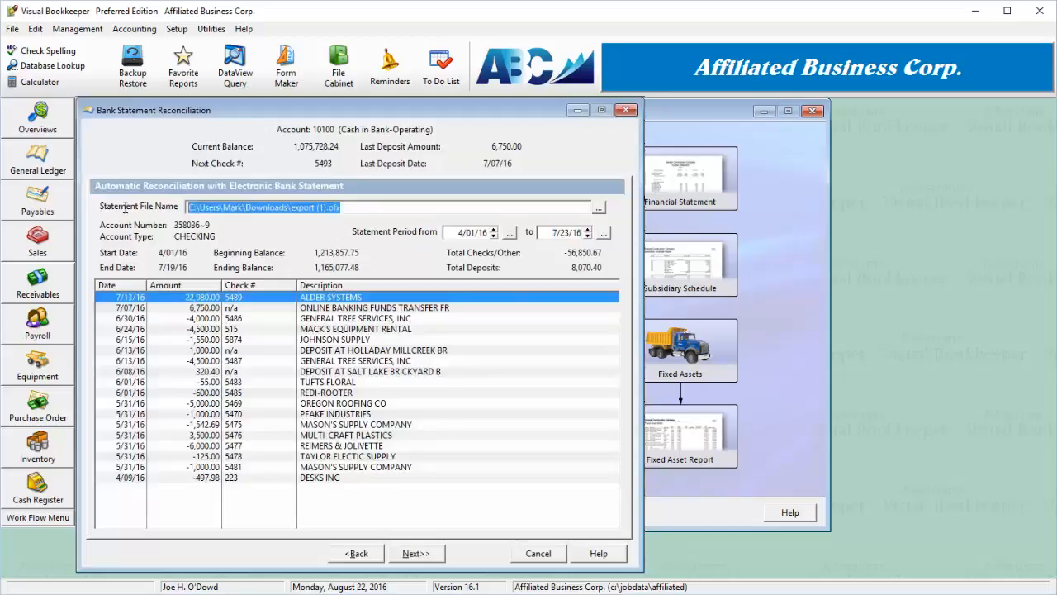
{"action": "left_click", "coordinate": [369, 207]}
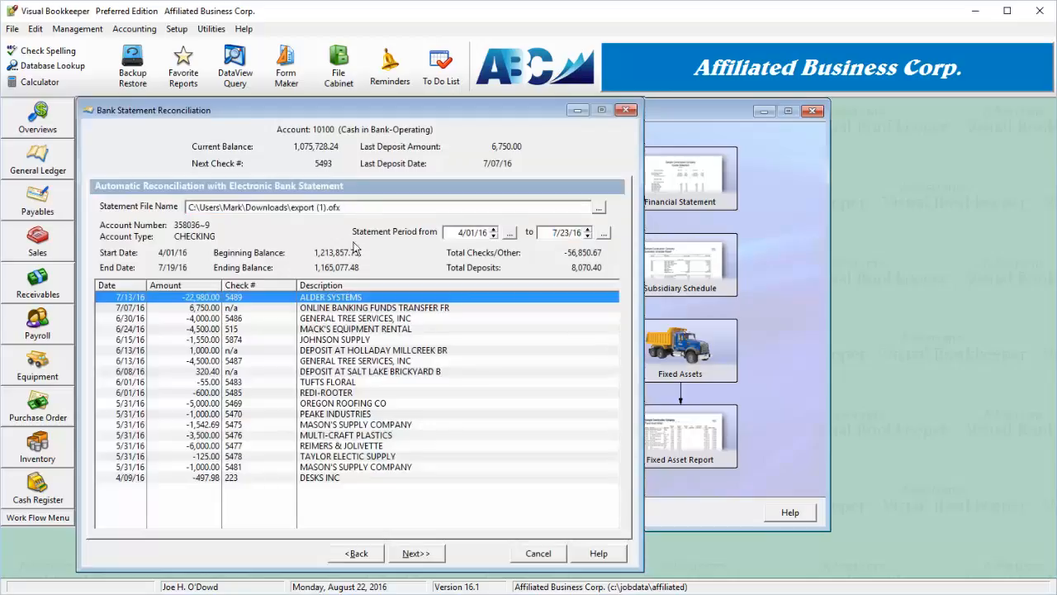
{"action": "left_click_drag", "start_coordinate": [336, 329], "coordinate": [353, 299]}
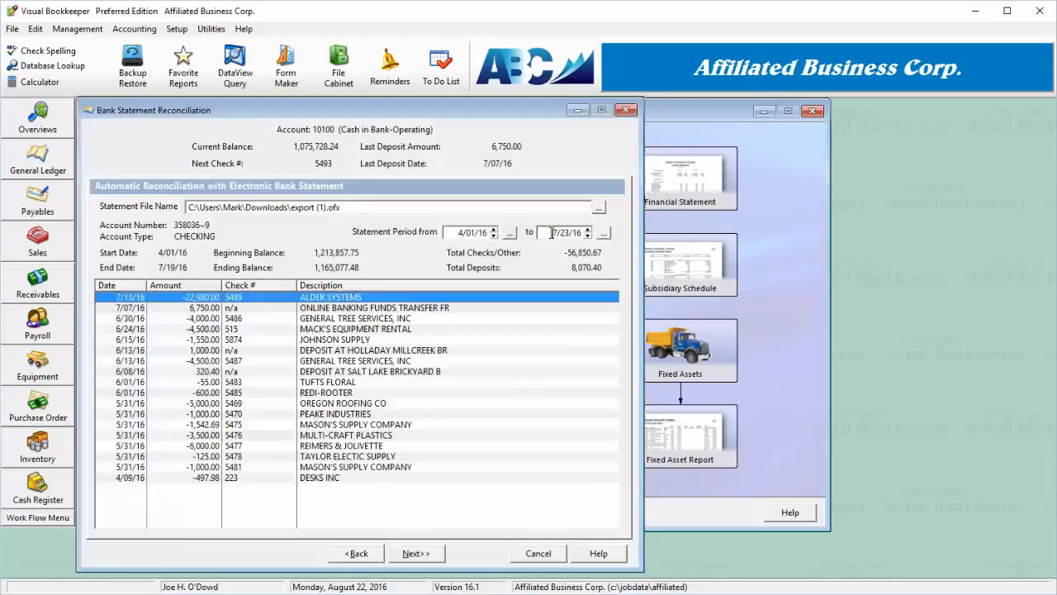
{"action": "left_click_drag", "start_coordinate": [549, 233], "coordinate": [586, 233]}
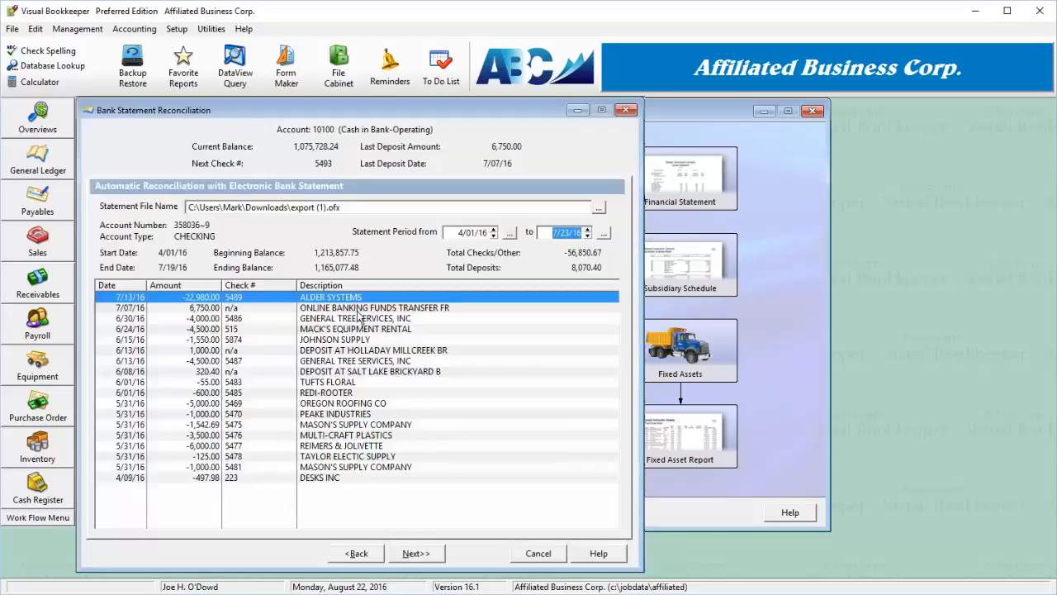
{"action": "left_click", "coordinate": [352, 404]}
{"action": "left_click_drag", "start_coordinate": [356, 411], "coordinate": [368, 293]}
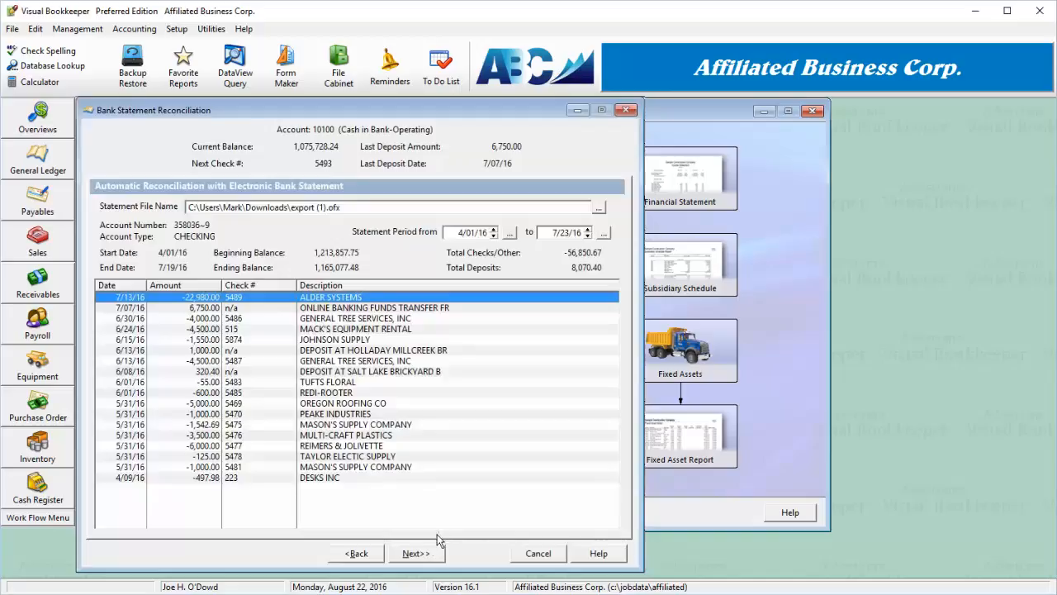
- Continue to the missing transactions and tag check 5874 for Johnson Supply
{"action": "left_click", "coordinate": [416, 554]}
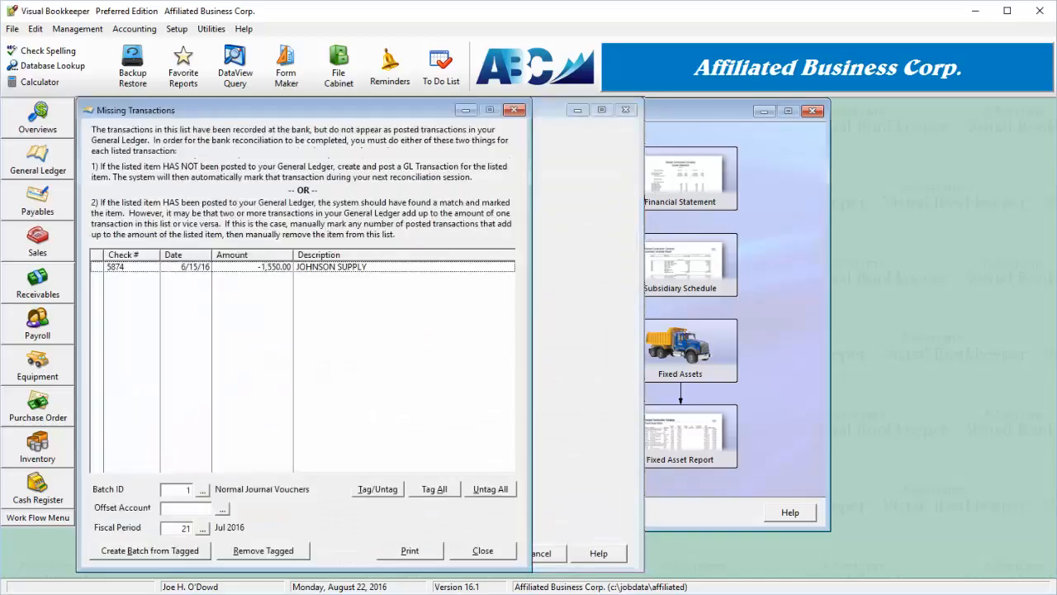
{"action": "left_click", "coordinate": [262, 266]}
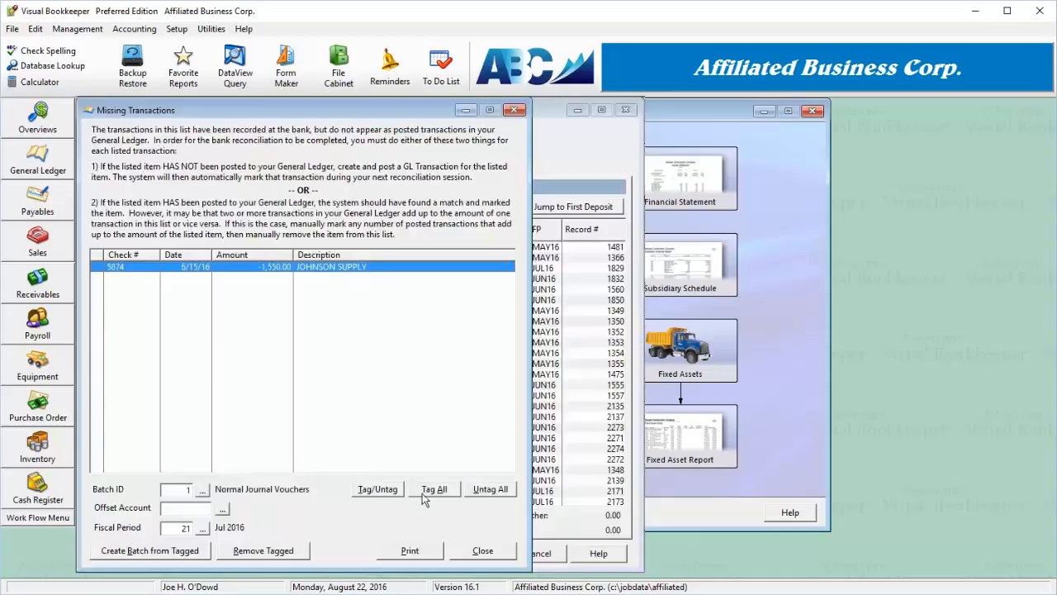
{"action": "left_click", "coordinate": [394, 494]}
- Set the offset account to 74500 Utilities and remove the tagged transaction from the missing list
{"action": "left_click", "coordinate": [220, 510]}
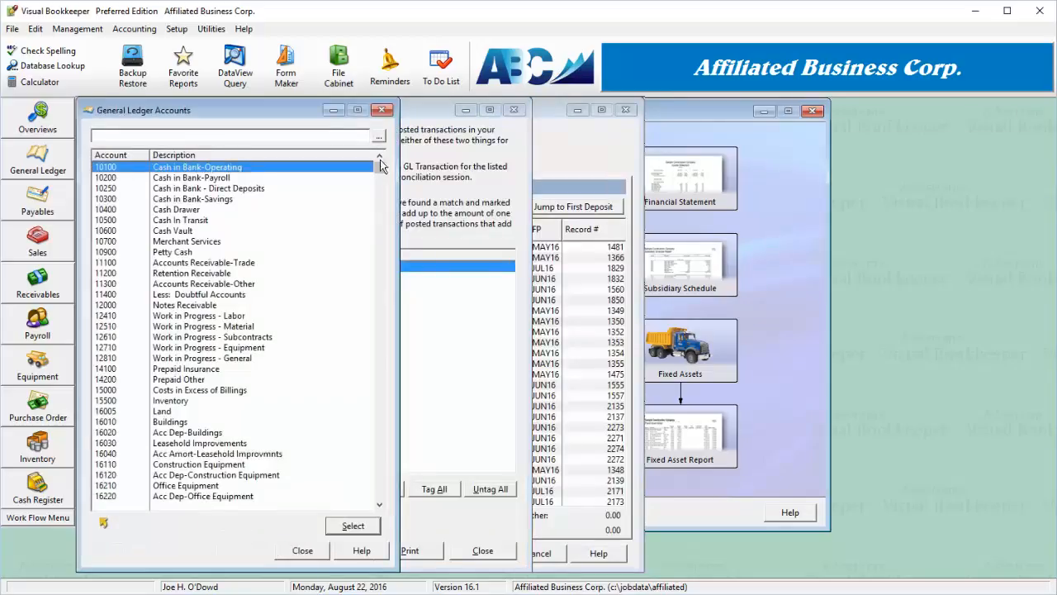
{"action": "left_click", "coordinate": [379, 380]}
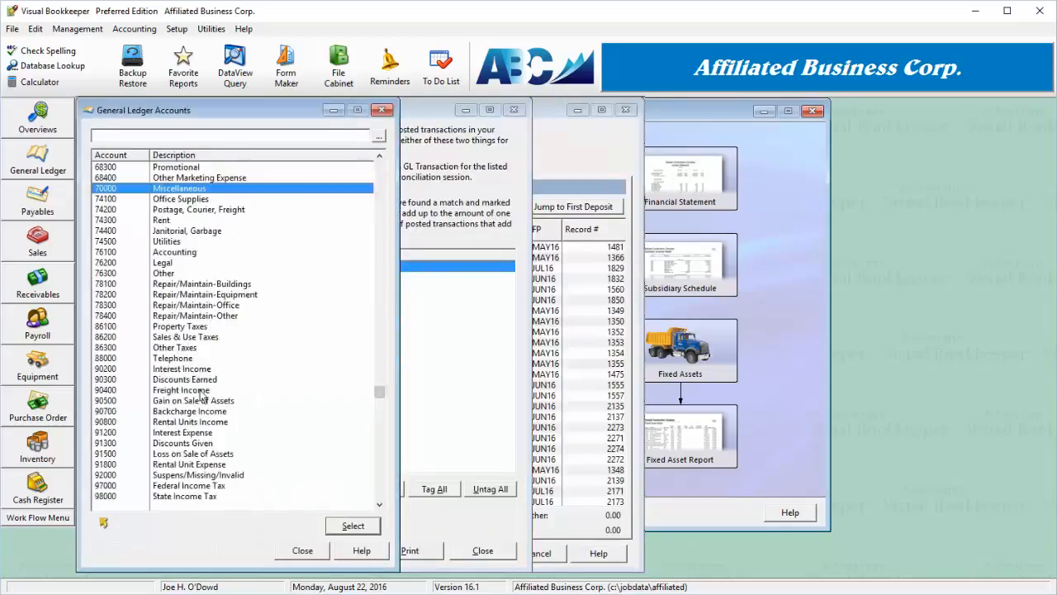
{"action": "double_click", "coordinate": [205, 243]}
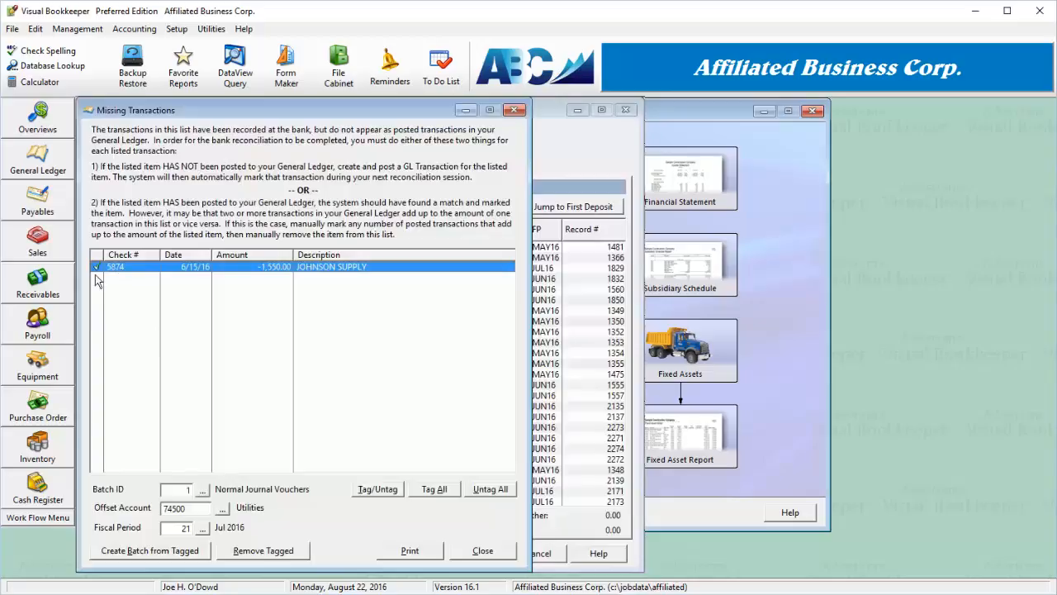
{"action": "left_click", "coordinate": [289, 551]}
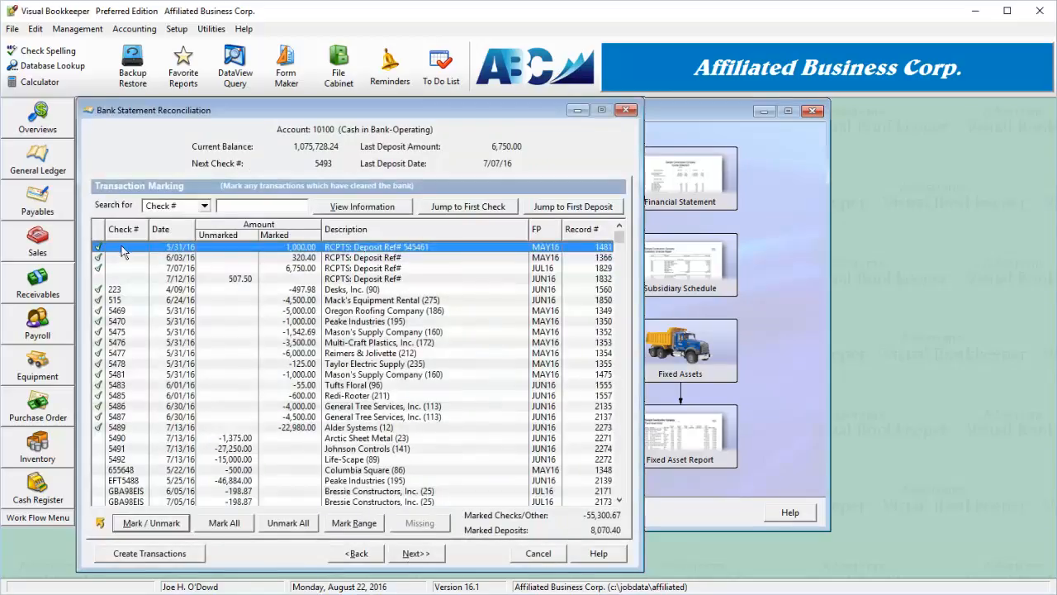
- Examine the transaction marking list for the deposits and checks that are marked or still unmarked
{"action": "mouse_move", "coordinate": [121, 251]}
{"action": "left_mouse_down"}
{"action": "mouse_move", "coordinate": [135, 425]}
{"action": "mouse_move", "coordinate": [142, 248]}
{"action": "left_mouse_up"}
{"action": "left_click", "coordinate": [124, 395]}
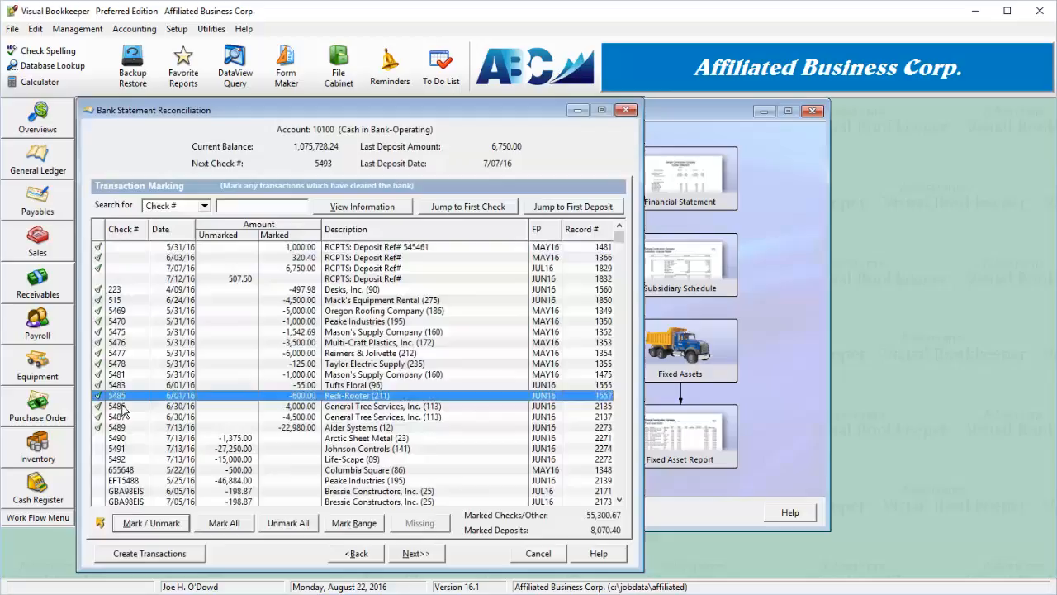
{"action": "left_click", "coordinate": [124, 460]}
{"action": "left_click", "coordinate": [126, 491]}
{"action": "left_click", "coordinate": [618, 500]}
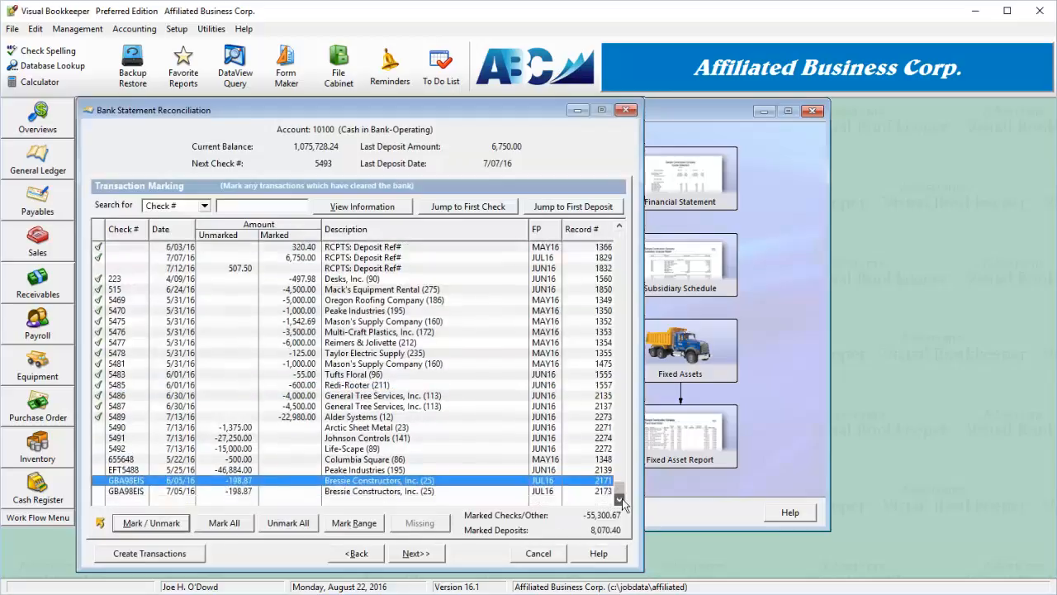
{"action": "left_click", "coordinate": [619, 226]}
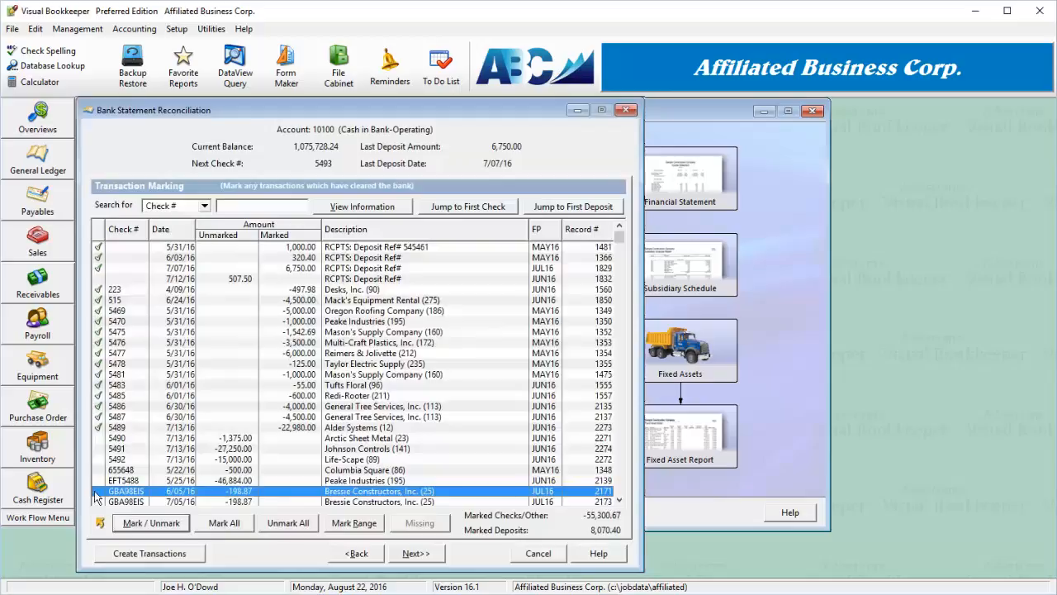
- Mark the 6/05/16 Bressie Constructors transaction as cleared and unmark it again
{"action": "left_click", "coordinate": [116, 524]}
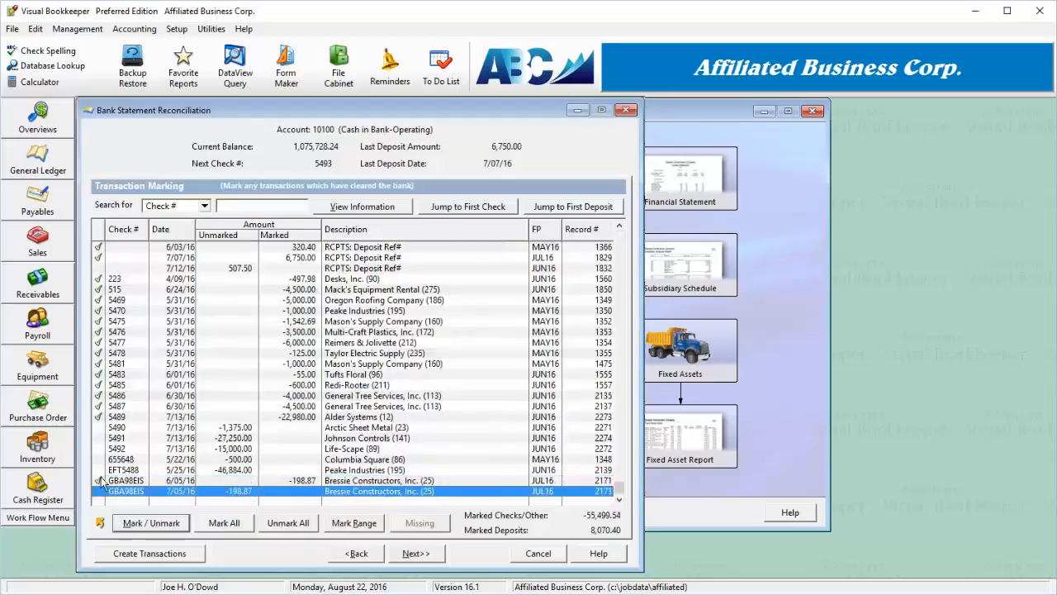
{"action": "left_click", "coordinate": [111, 480]}
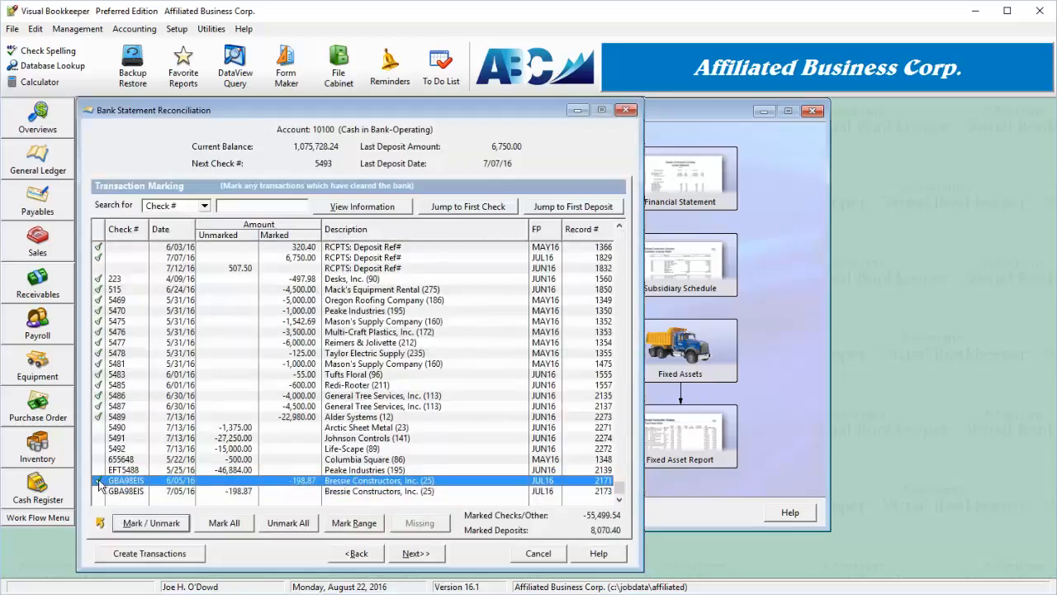
{"action": "left_click", "coordinate": [98, 481]}
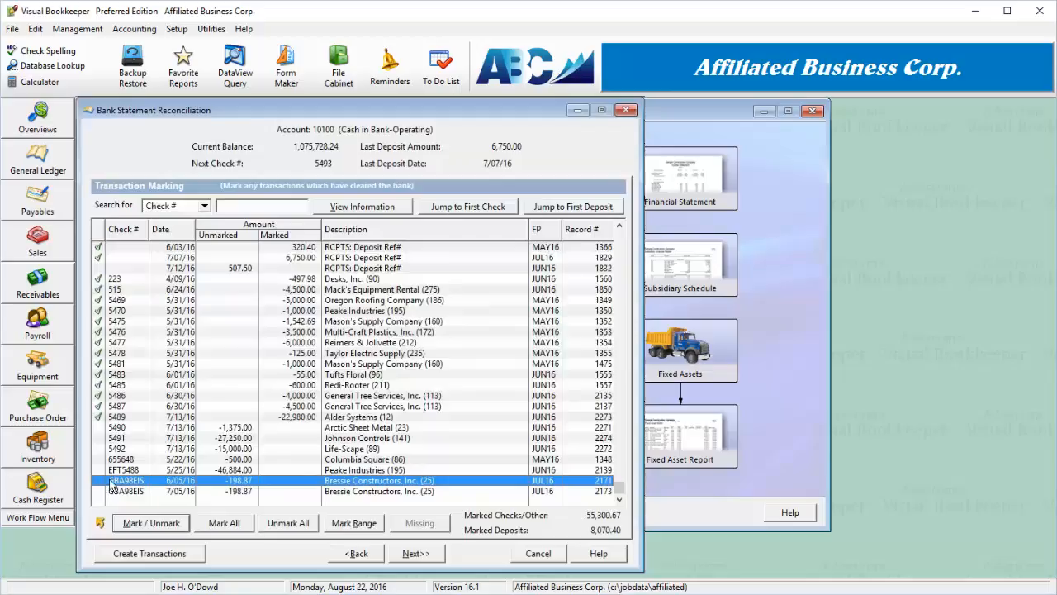
- Mark every transaction from check 5491 down to the 7/05/16 Bressie Constructors entry as cleared
{"action": "left_click", "coordinate": [98, 438]}
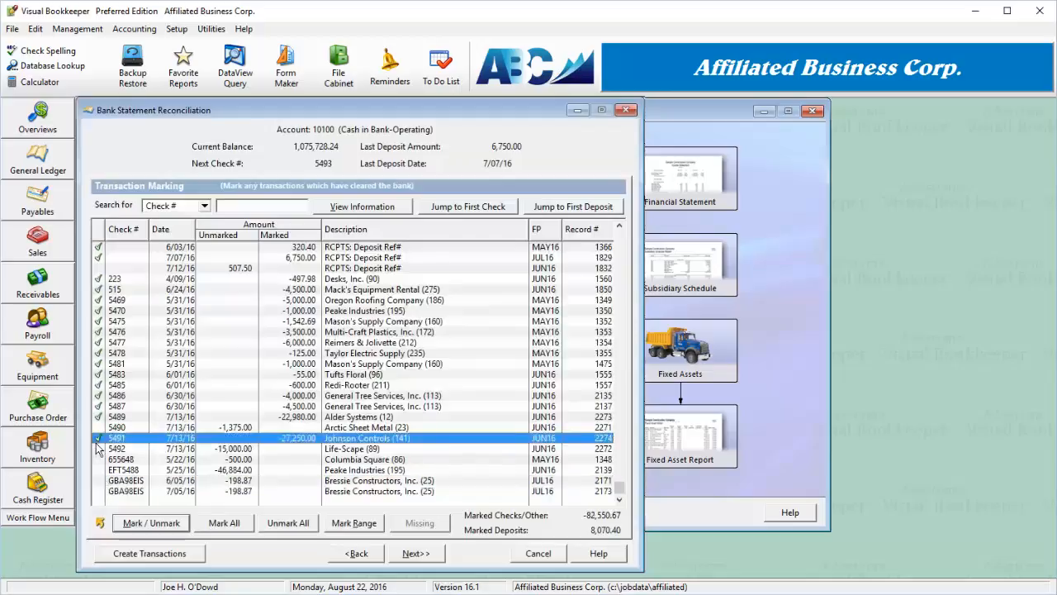
{"action": "left_click", "coordinate": [171, 448]}
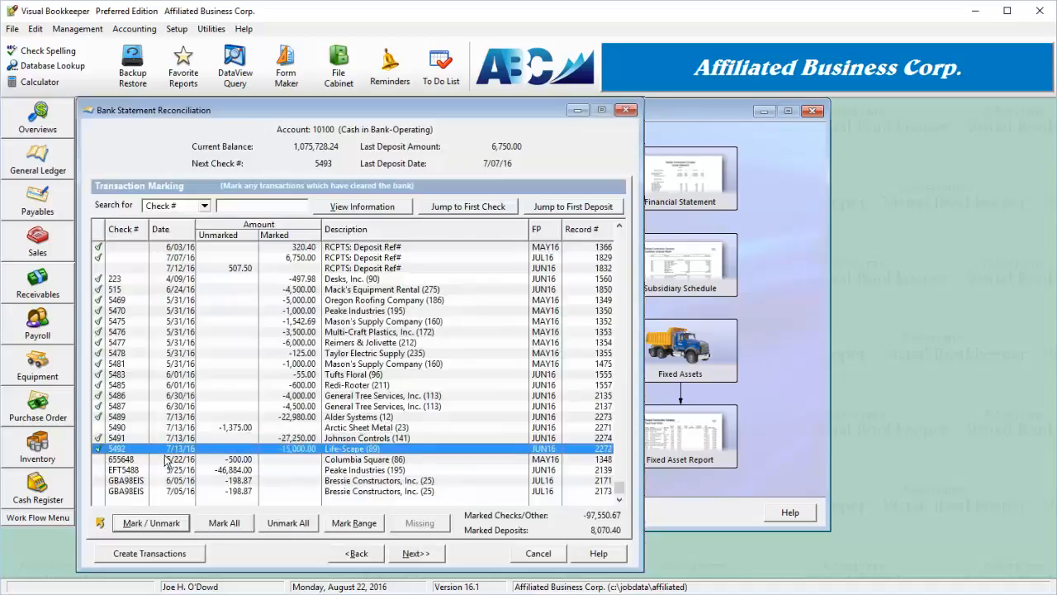
{"action": "left_click", "coordinate": [169, 460]}
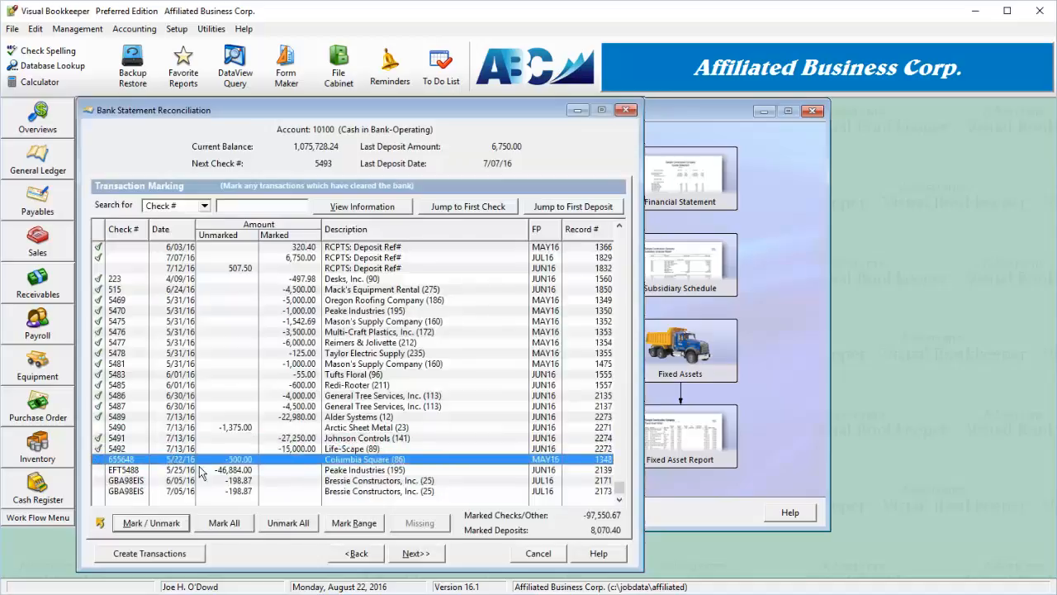
{"action": "left_click", "coordinate": [182, 469]}
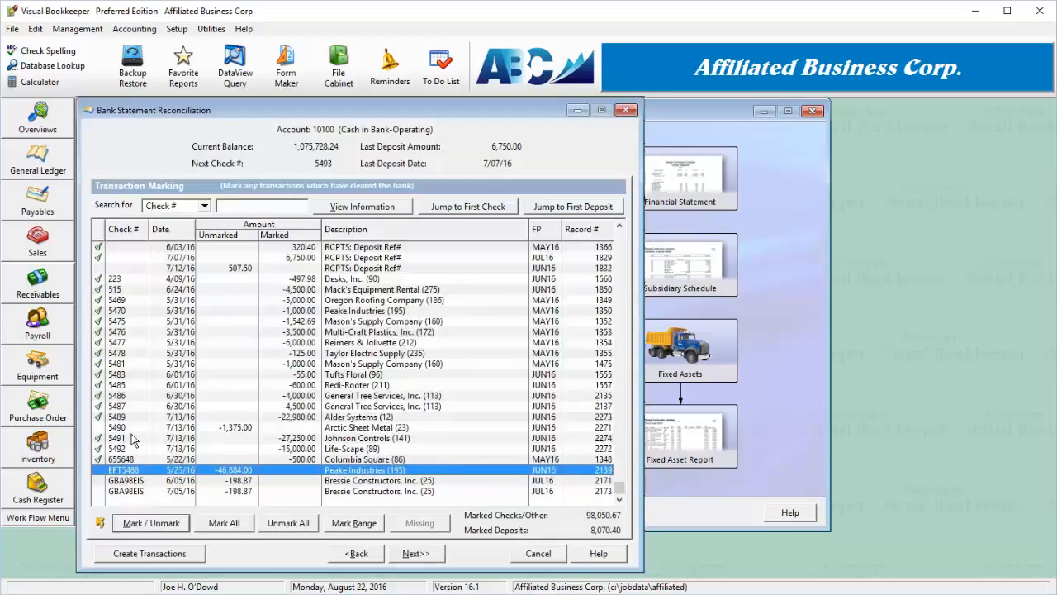
{"action": "left_click", "coordinate": [155, 483]}
{"action": "left_click", "coordinate": [156, 484]}
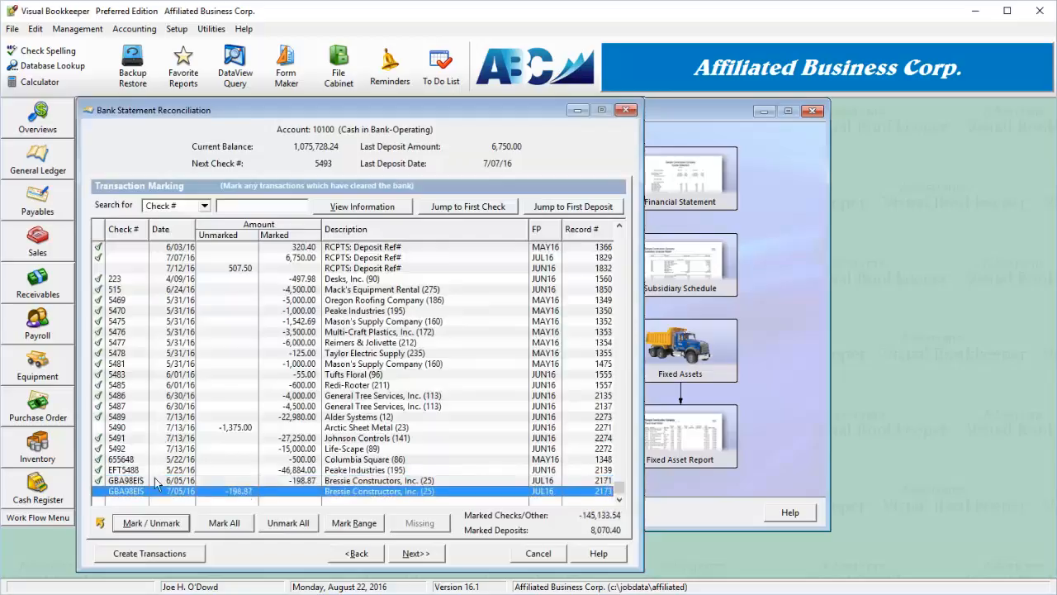
{"action": "left_click", "coordinate": [148, 488]}
- Unmark every transaction from check 5491 down to the last Bressie Constructors entry
{"action": "left_click", "coordinate": [134, 440]}
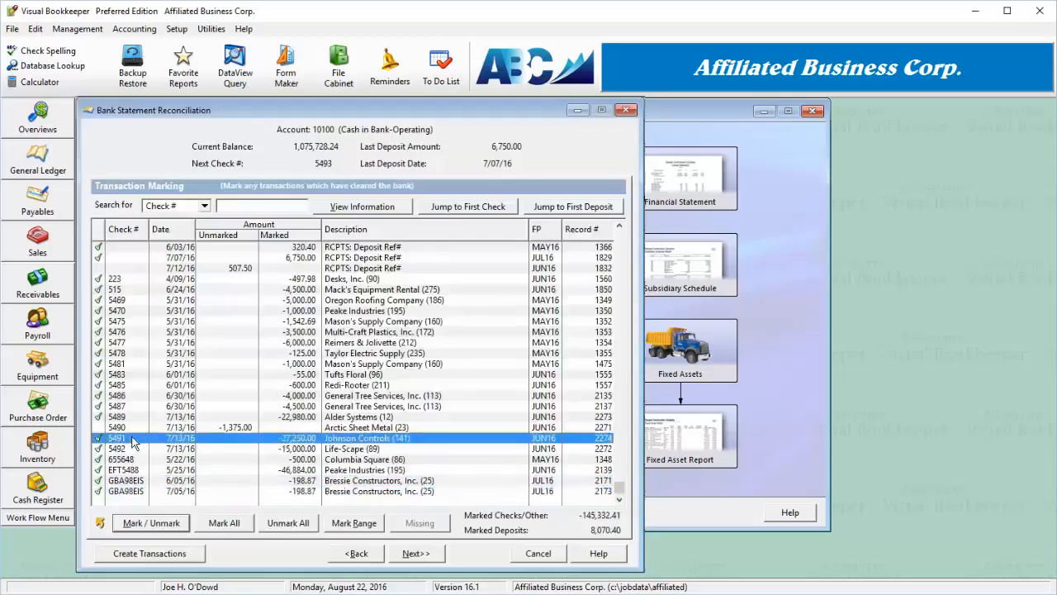
{"action": "key", "text": "space"}
{"action": "key", "text": "space"}
{"action": "key", "text": "space"}
{"action": "key", "text": "space"}
{"action": "key", "text": "space"}
{"action": "key", "text": "space"}
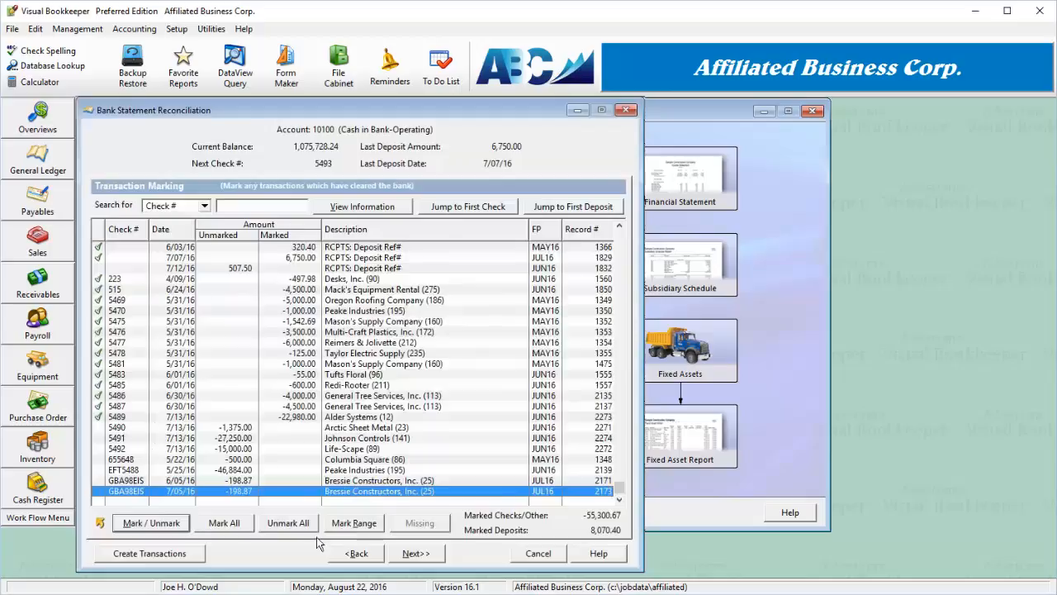
- Mark the range of check numbers from 5490 to 5492 as cleared
{"action": "left_click", "coordinate": [349, 526]}
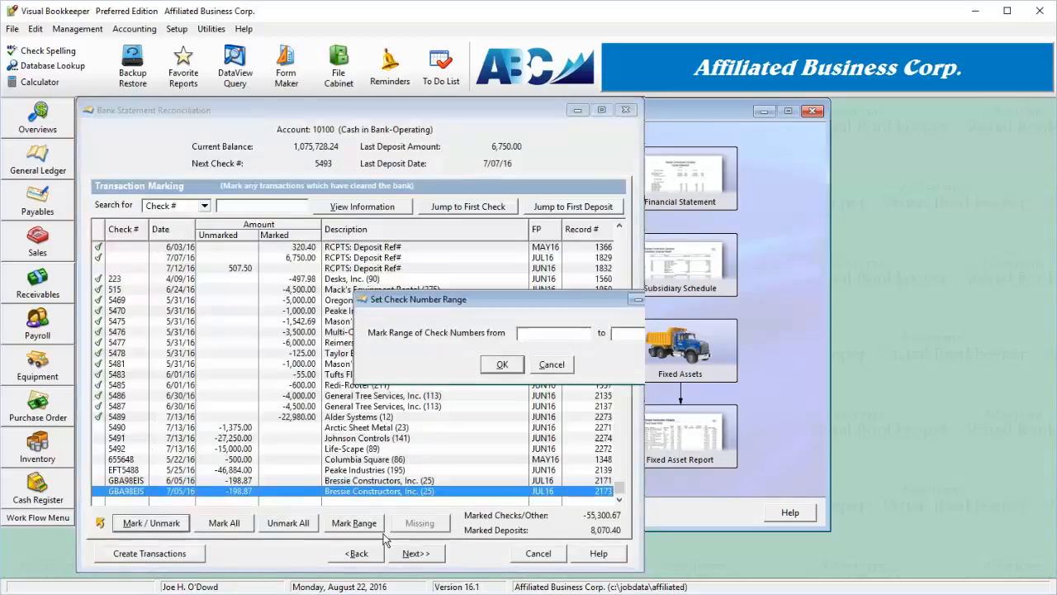
{"action": "type", "text": "5490"}
{"action": "key", "text": "Tab"}
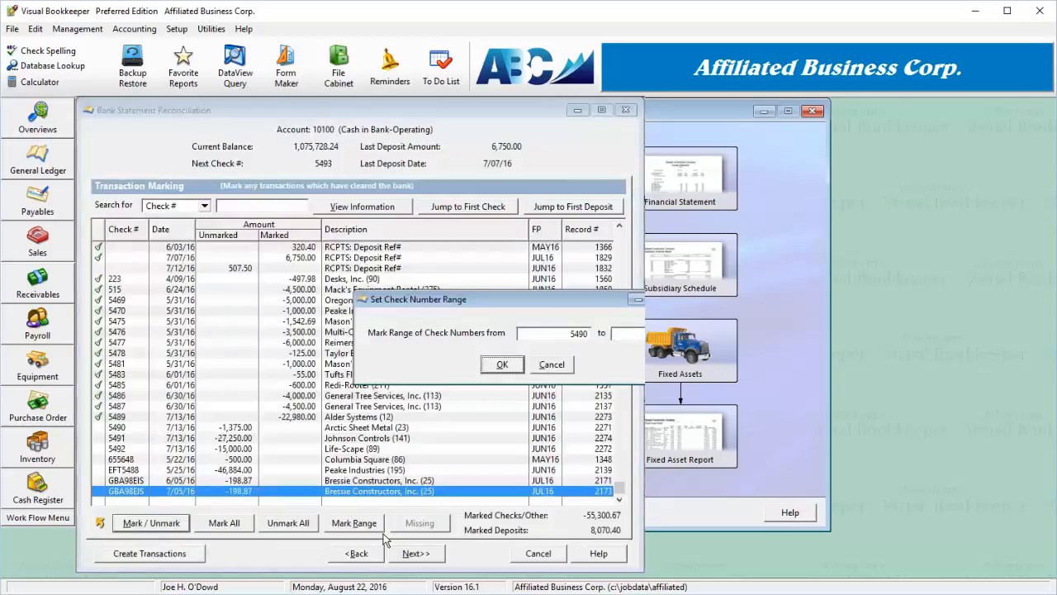
{"action": "left_click", "coordinate": [517, 361]}
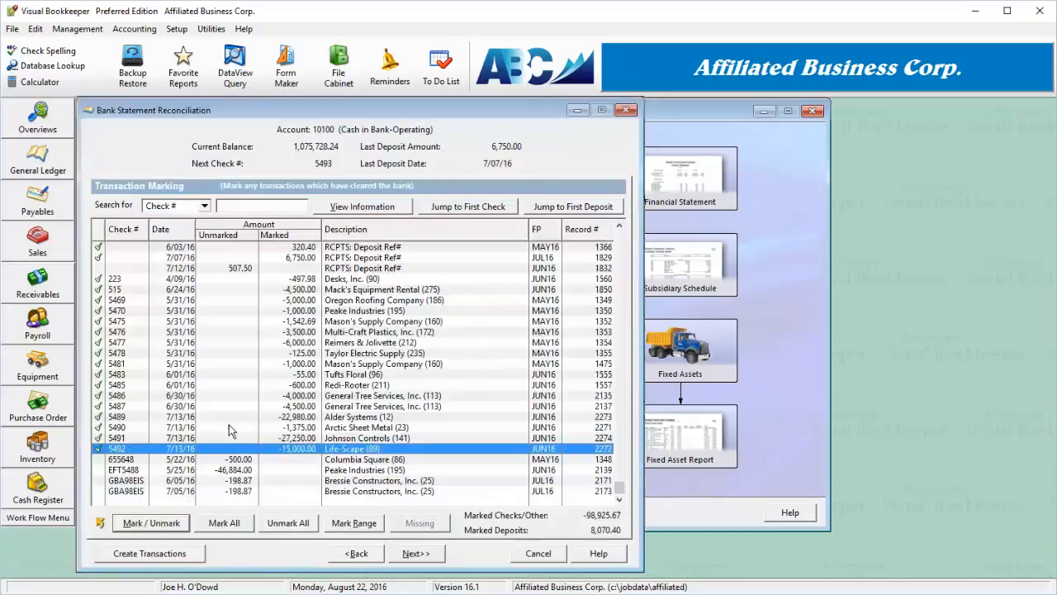
- Unmark checks 5489 through 5492 and mark check 5489 as cleared again
{"action": "left_click", "coordinate": [97, 417]}
{"action": "left_click", "coordinate": [97, 428]}
{"action": "left_click", "coordinate": [98, 438]}
{"action": "left_click", "coordinate": [99, 449]}
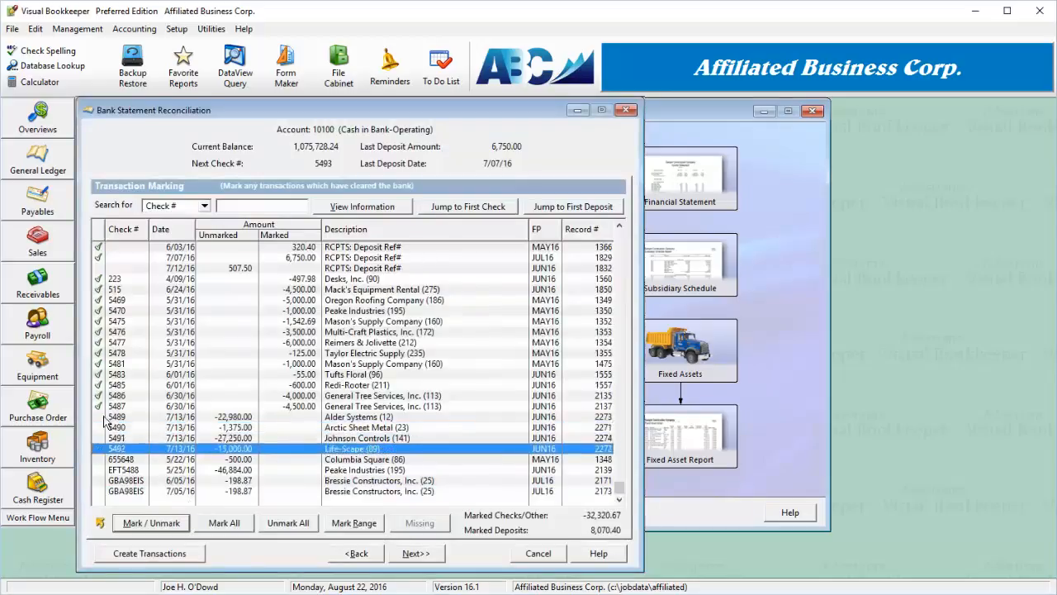
{"action": "left_click", "coordinate": [106, 417]}
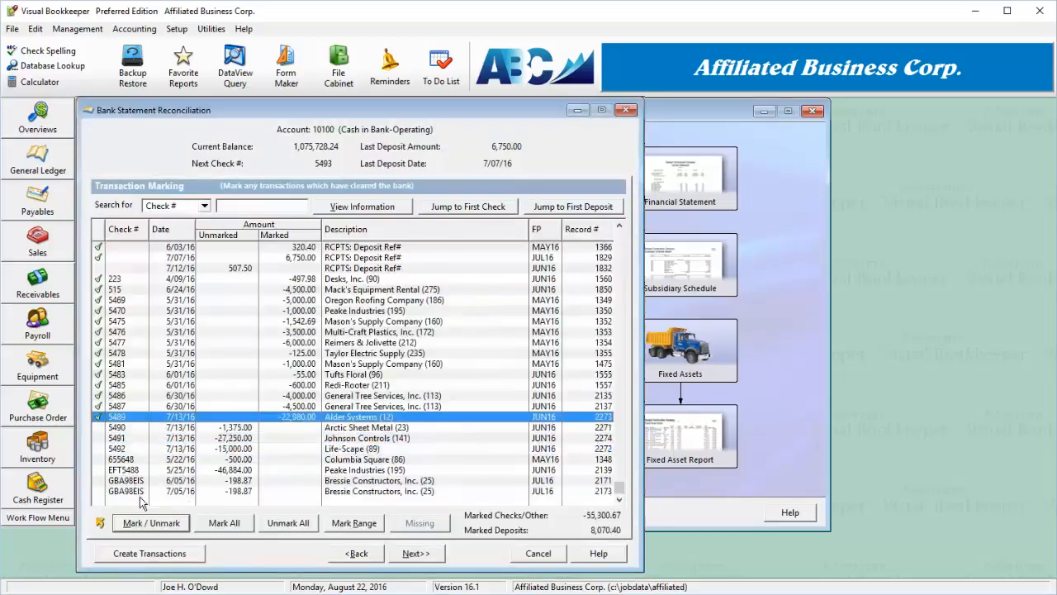
- Mark the transactions from check 5490 down to EFT5488 as cleared and unmark all of them again
{"action": "left_click", "coordinate": [130, 470]}
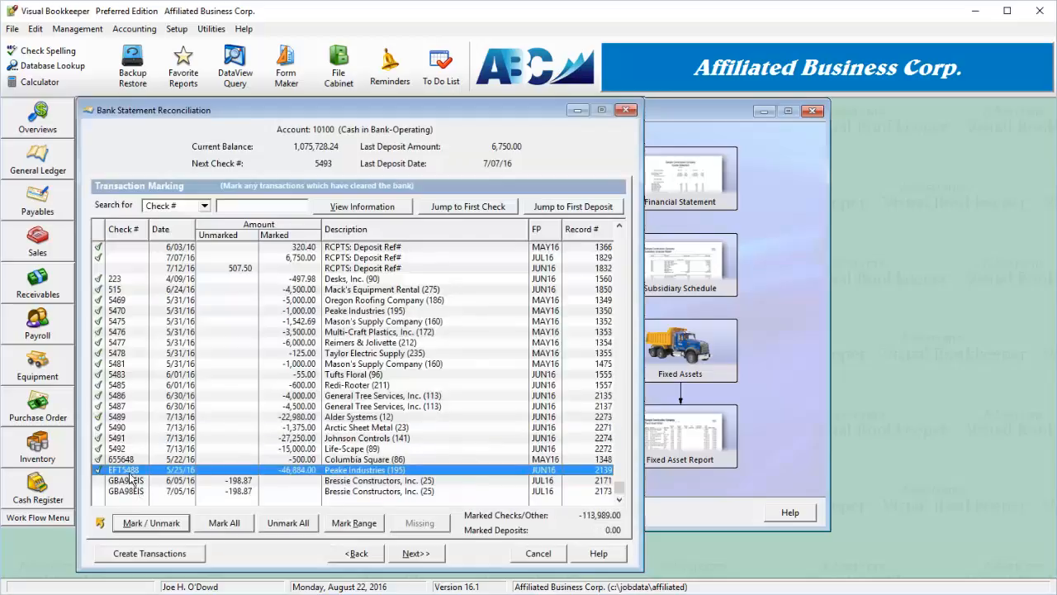
{"action": "left_click", "coordinate": [98, 429]}
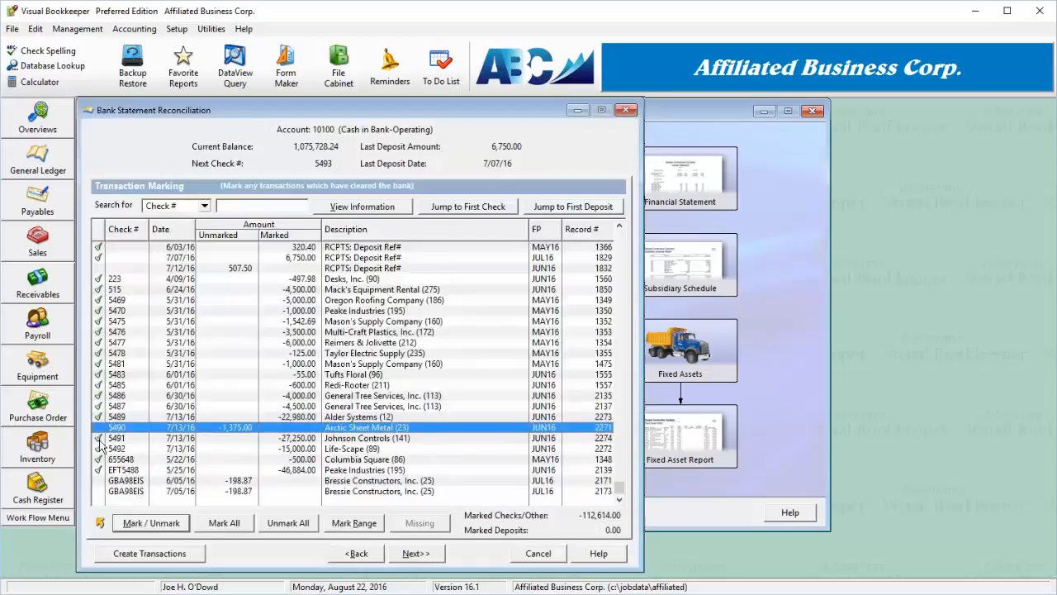
{"action": "left_click", "coordinate": [120, 439]}
{"action": "key", "text": "space"}
{"action": "key", "text": "space"}
{"action": "key", "text": "space"}
{"action": "key", "text": "space"}
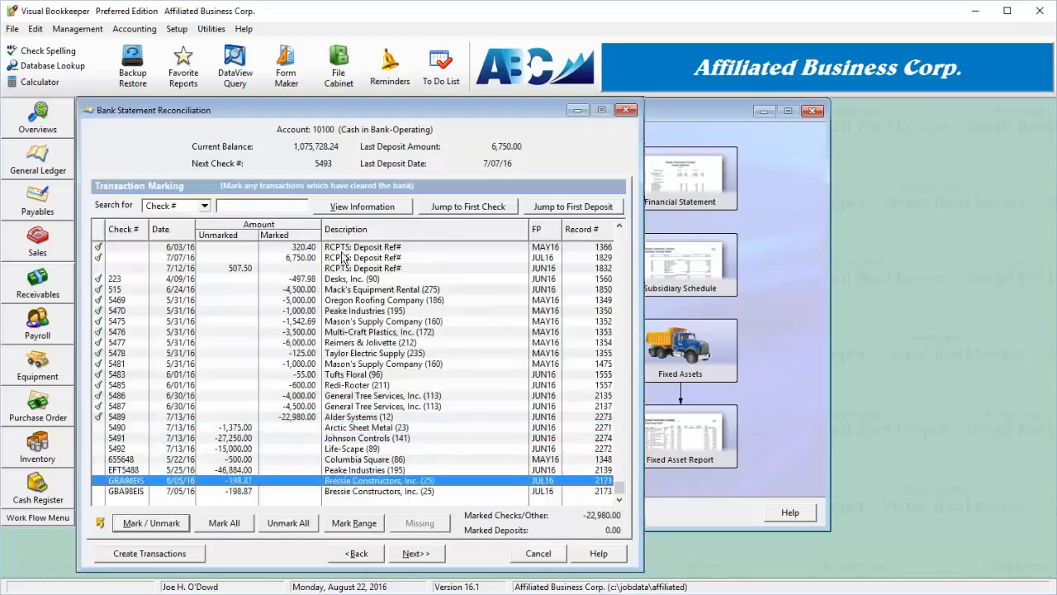
- Search the transaction list by description for ALDER
{"action": "left_click", "coordinate": [207, 208]}
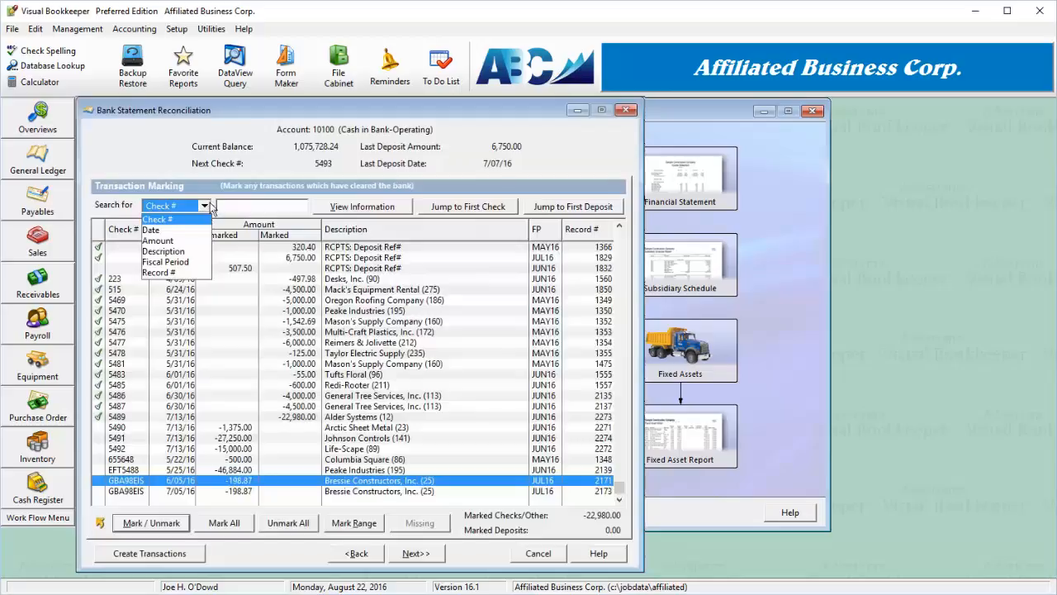
{"action": "left_click", "coordinate": [194, 252]}
{"action": "left_click", "coordinate": [264, 207]}
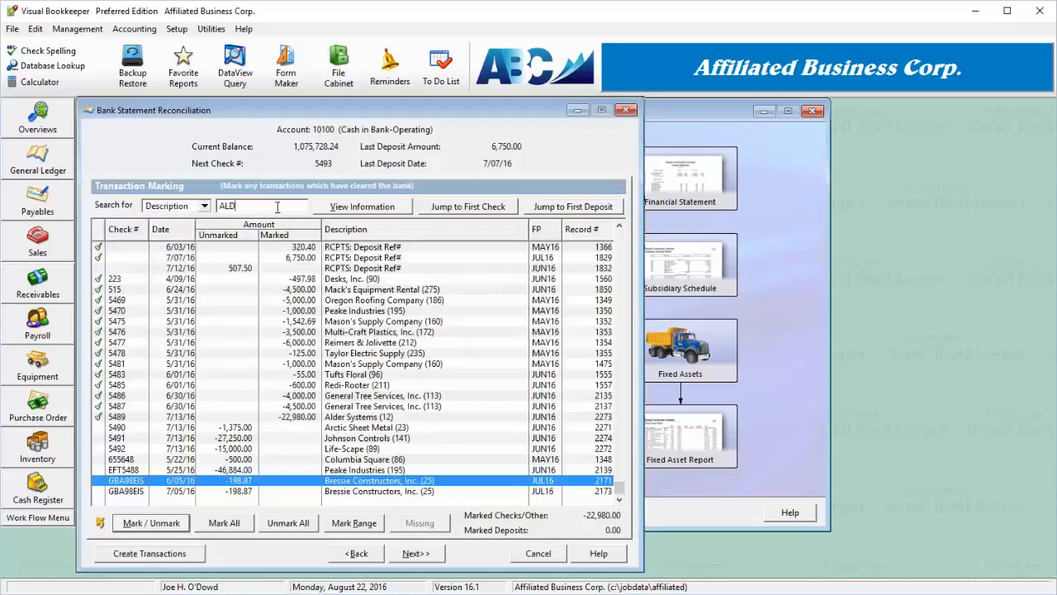
{"action": "key", "text": "Return"}
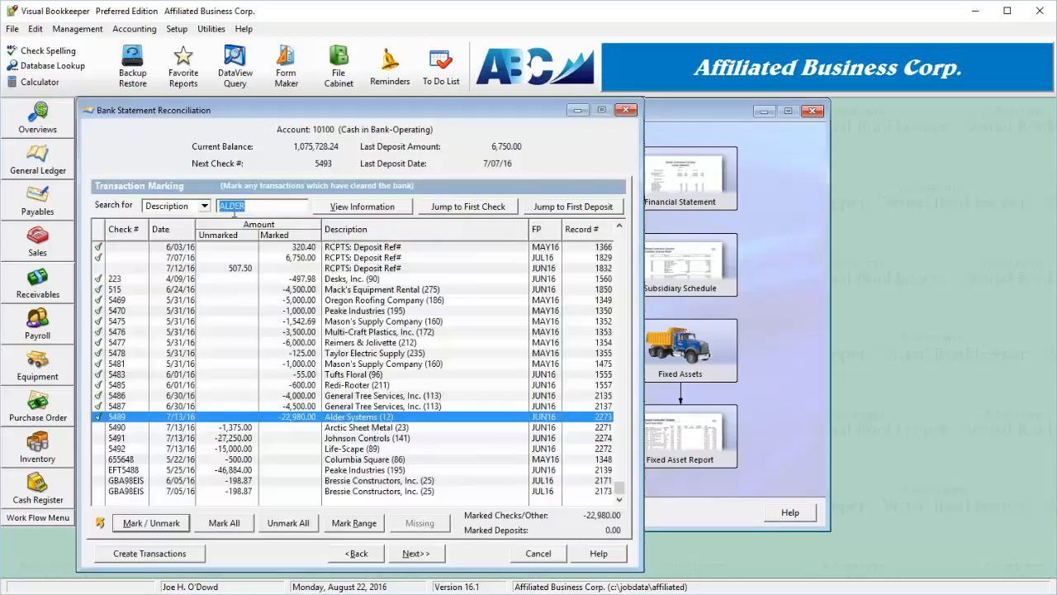
- Search the transaction list by date for 5/31/16
{"action": "left_click", "coordinate": [205, 206]}
{"action": "left_click", "coordinate": [179, 221]}
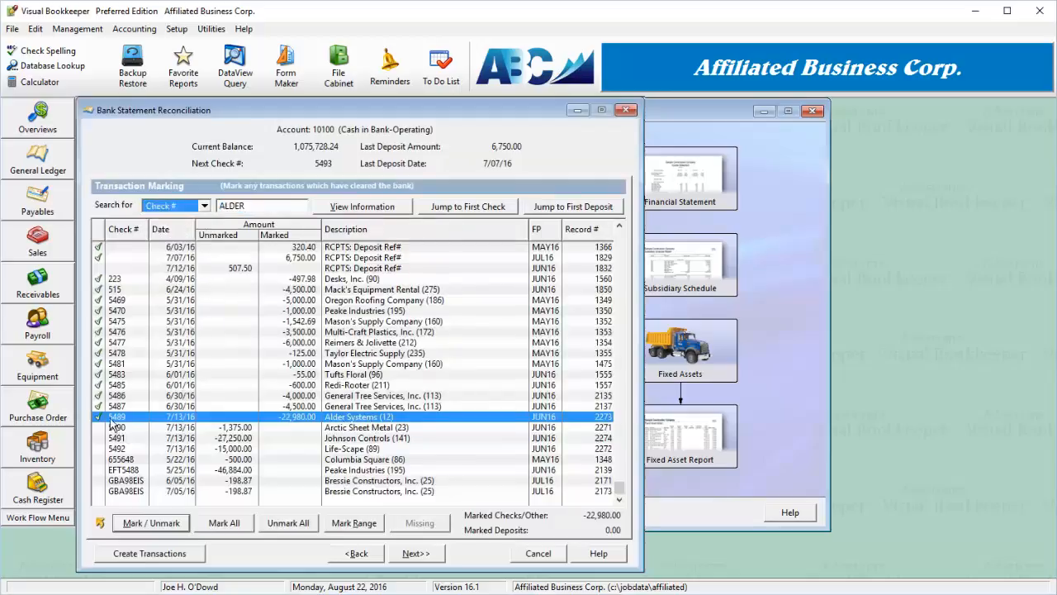
{"action": "left_click", "coordinate": [204, 207]}
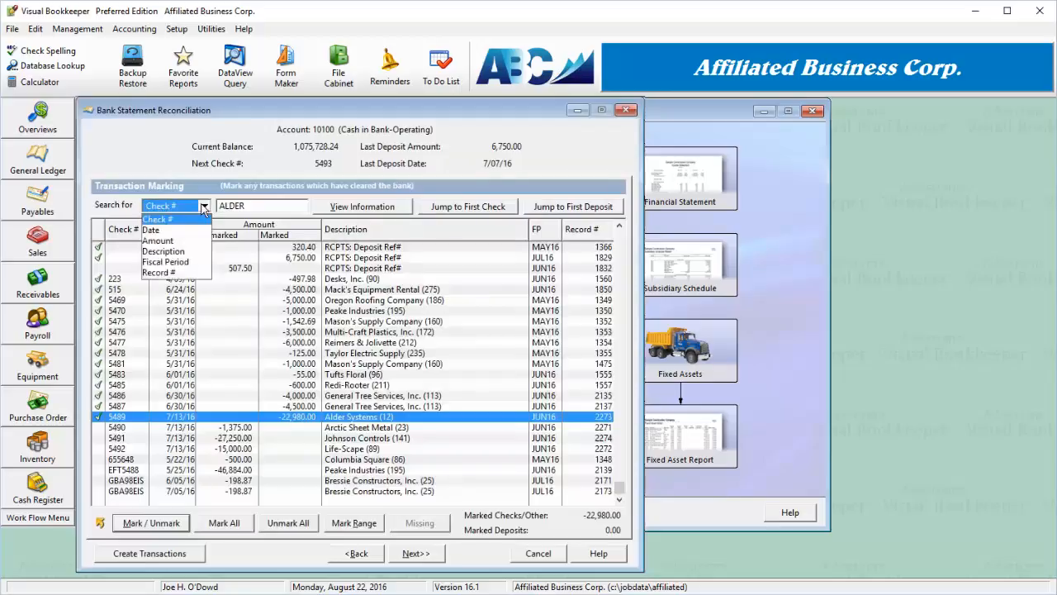
{"action": "left_click", "coordinate": [182, 230]}
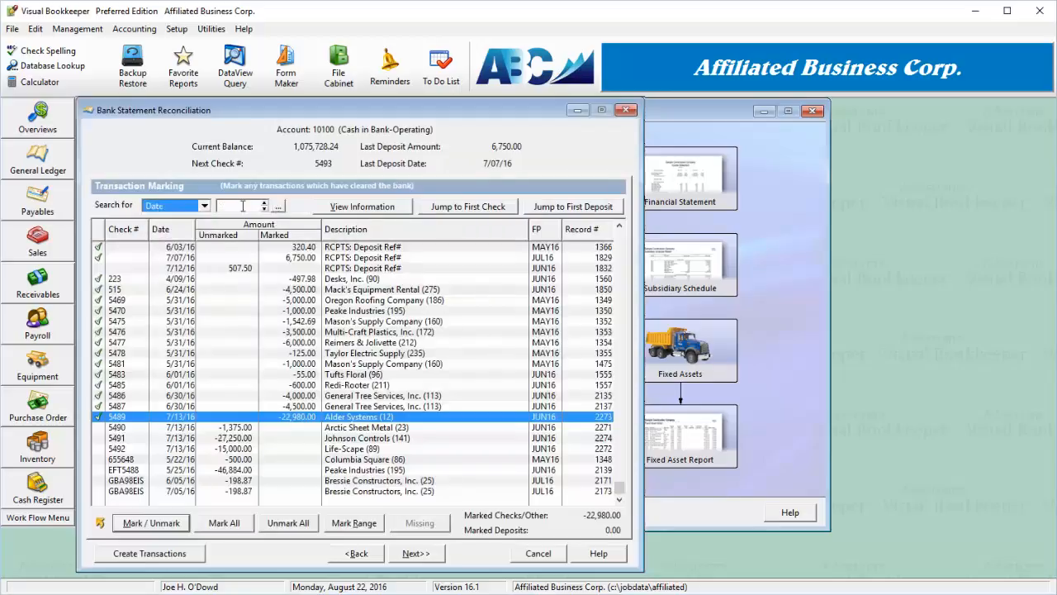
{"action": "left_click", "coordinate": [242, 207]}
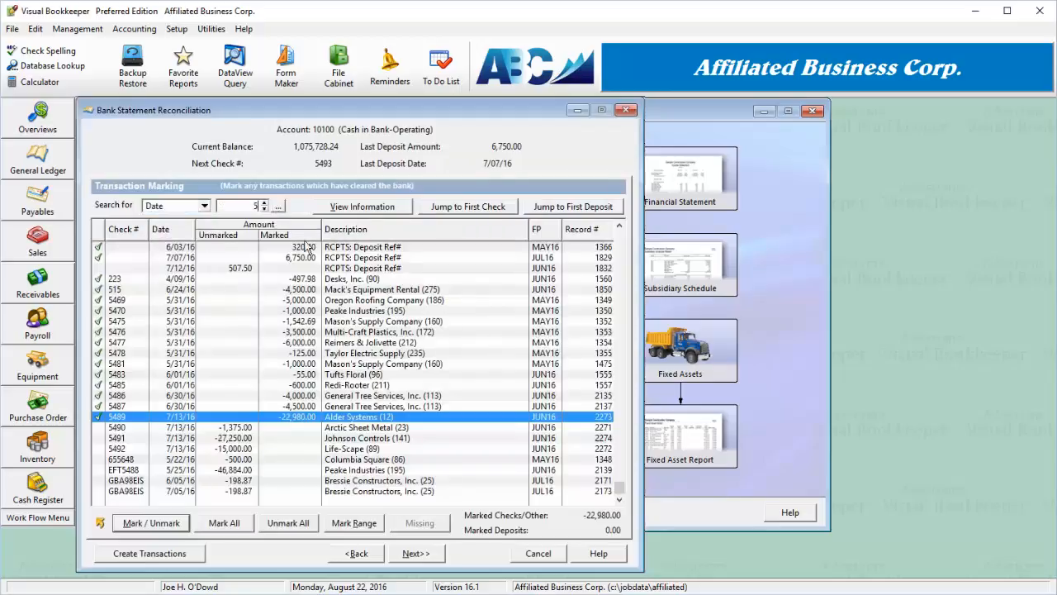
{"action": "type", "text": "5/31/16"}
{"action": "key", "text": "Return"}
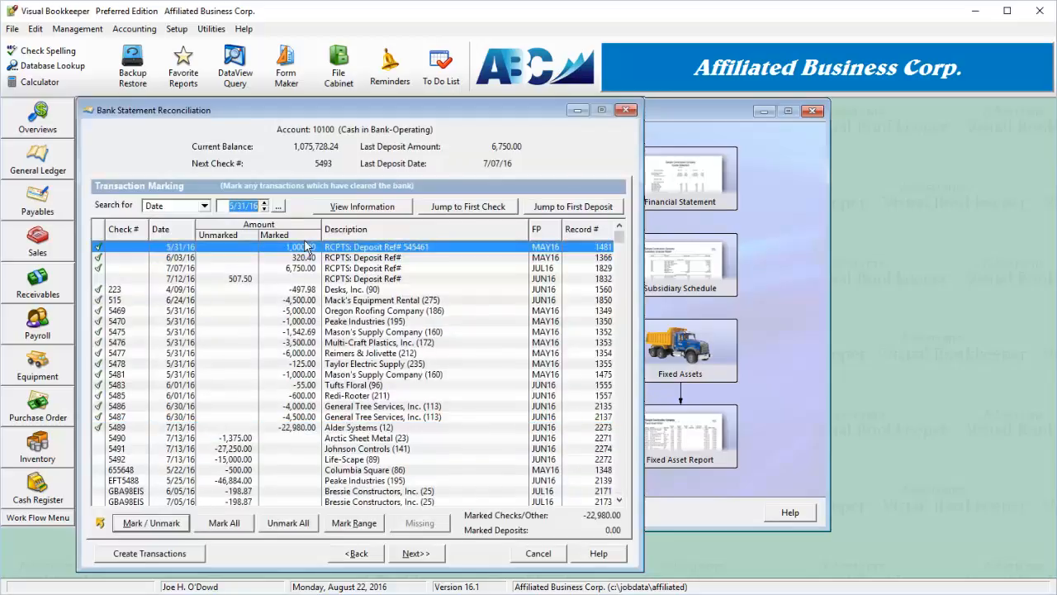
- Repeat the date search to cycle through all the transactions dated 5/31/16
{"action": "key", "text": "Return"}
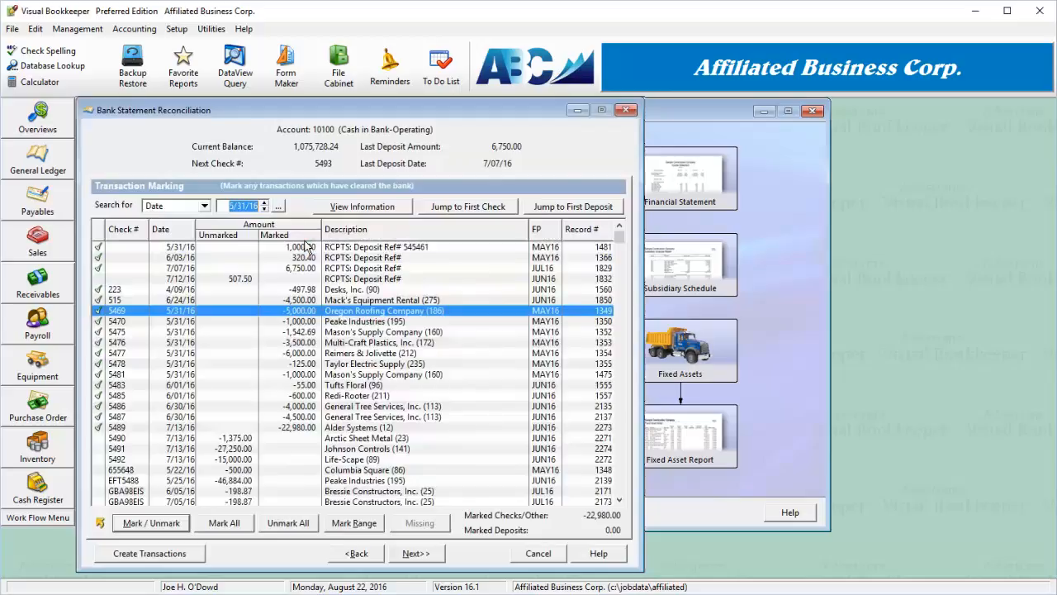
{"action": "key", "text": "Return"}
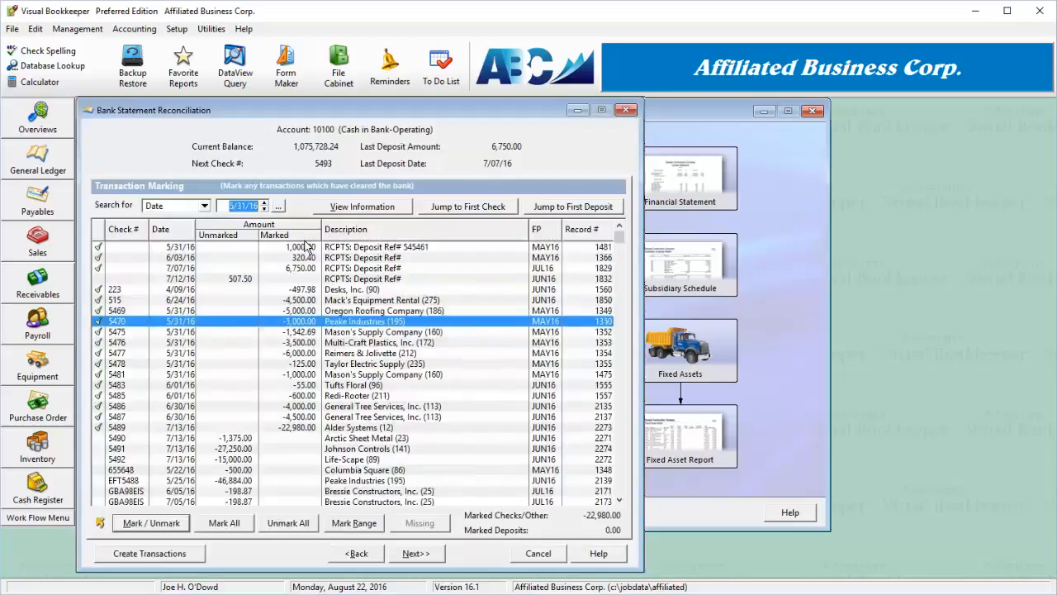
{"action": "key", "text": "Return"}
{"action": "key", "text": "Return"}
{"action": "key", "text": "Return"}
{"action": "key", "text": "Return"}
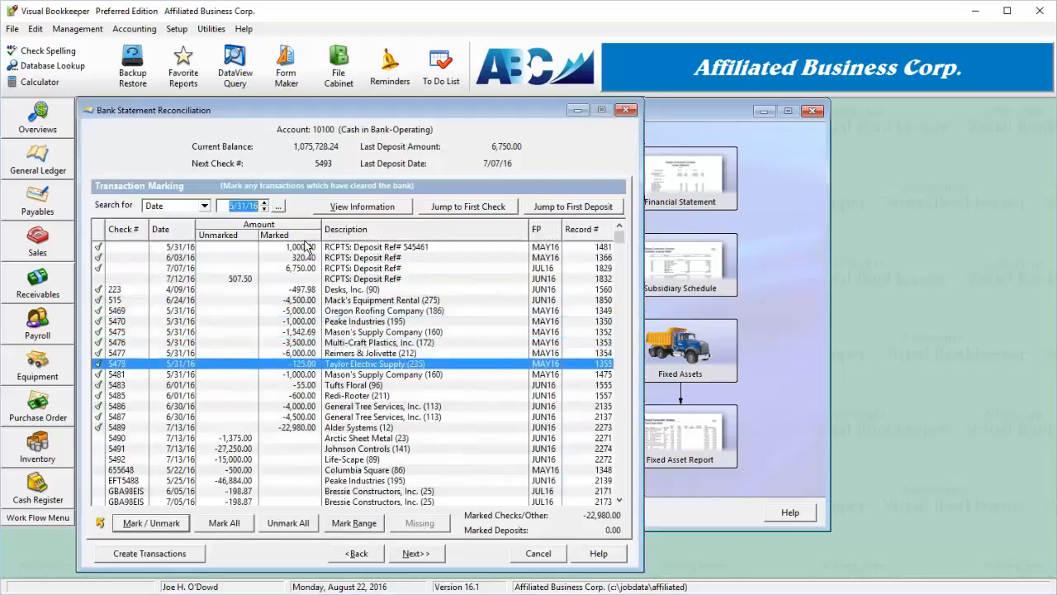
{"action": "key", "text": "Return"}
{"action": "key", "text": "Return"}
{"action": "key", "text": "Return"}
{"action": "key", "text": "Return"}
{"action": "key", "text": "Return"}
{"action": "key", "text": "Return"}
{"action": "key", "text": "Return"}
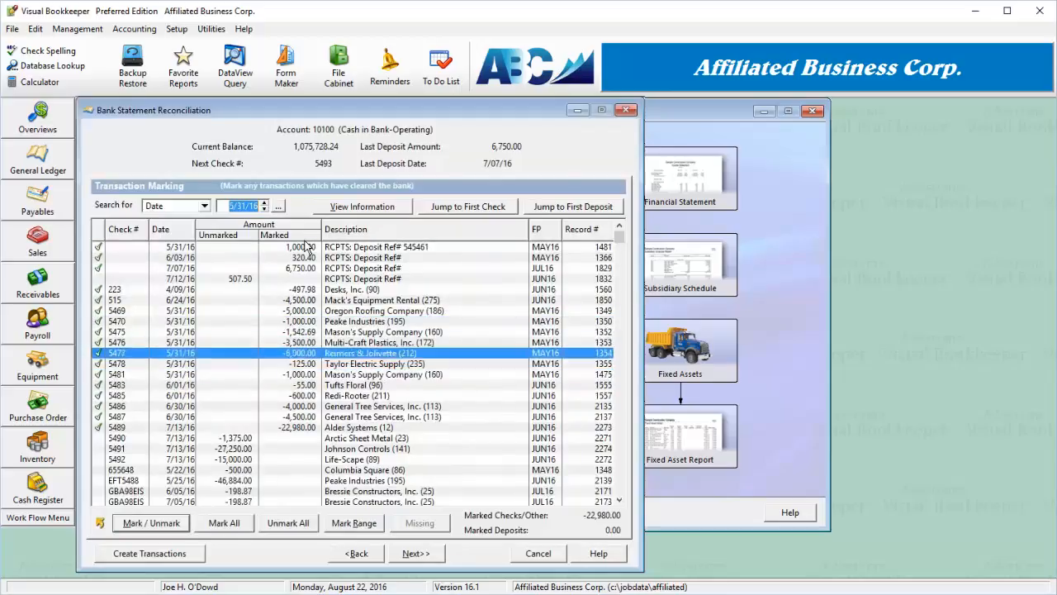
{"action": "key", "text": "Return"}
{"action": "key", "text": "Return"}
{"action": "key", "text": "Return"}
{"action": "key", "text": "Return"}
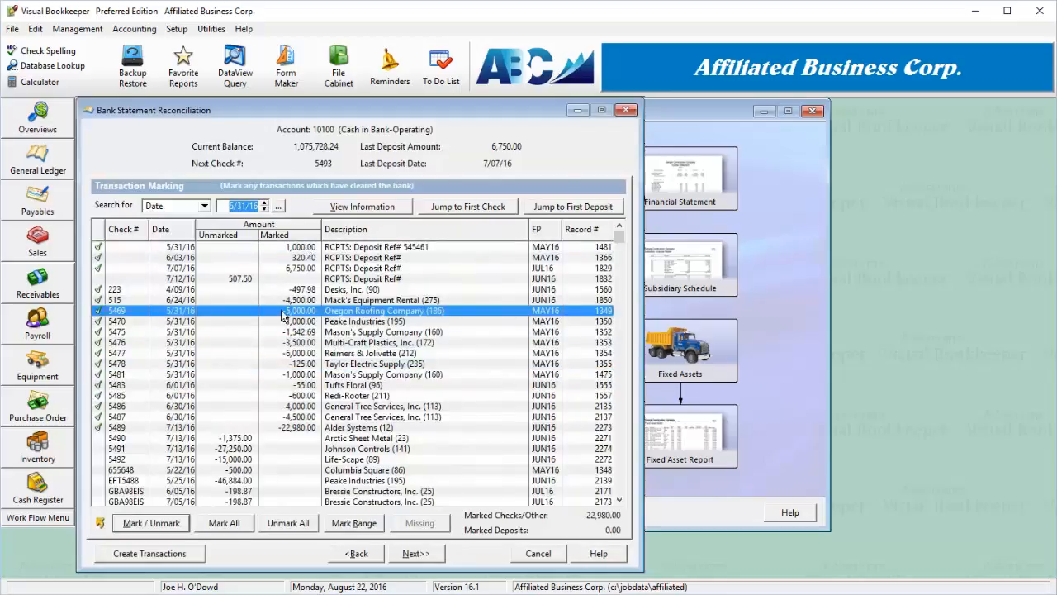
- Jump to the first check and back to the first deposit in the transaction list
{"action": "left_click", "coordinate": [481, 208]}
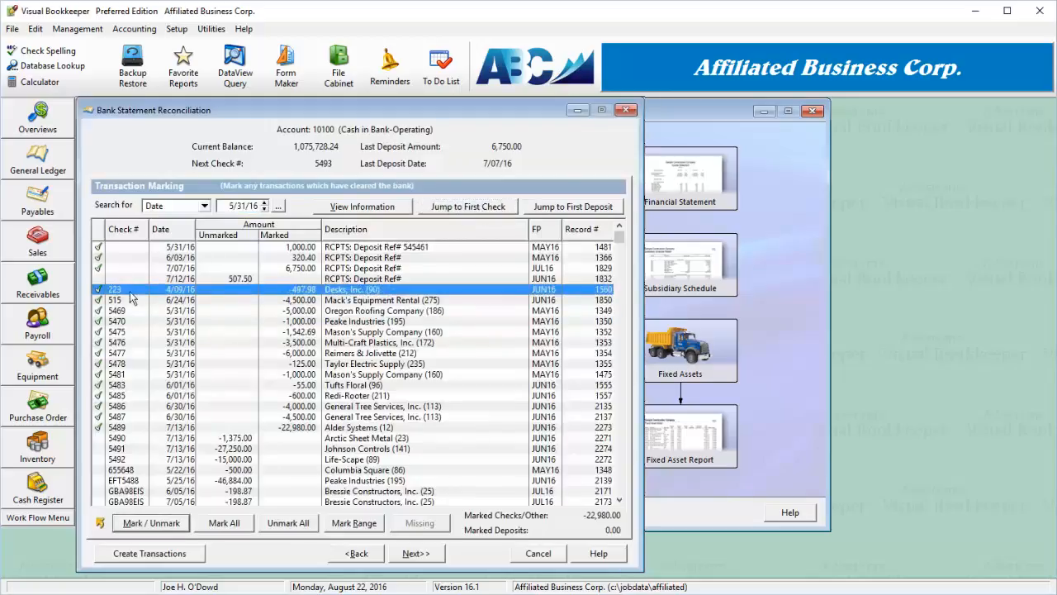
{"action": "left_click", "coordinate": [572, 211]}
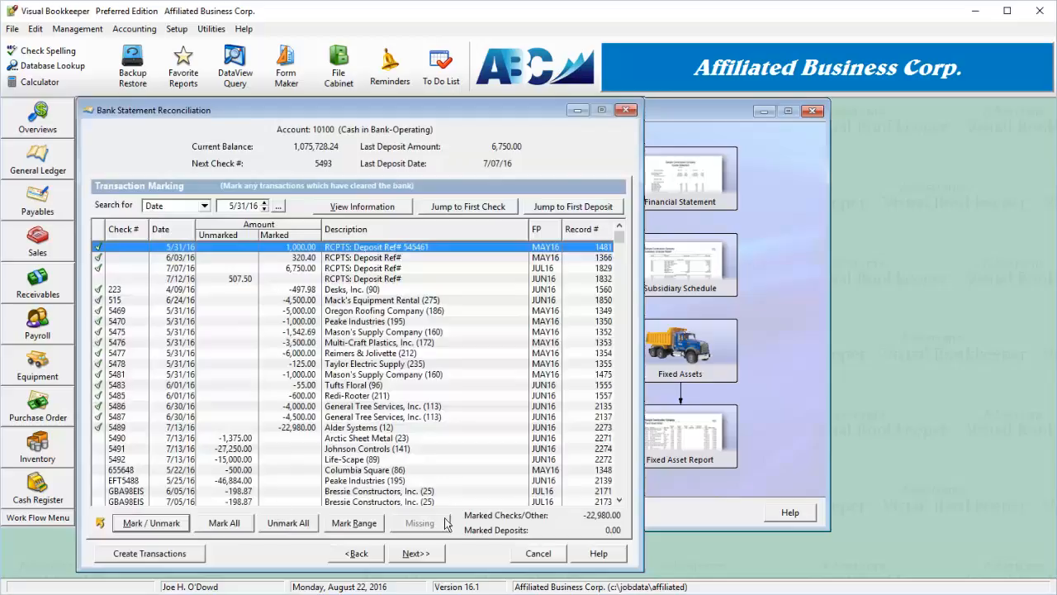
- View the transaction detail of the Tufts Floral check 5483 and close it
{"action": "left_click", "coordinate": [210, 386]}
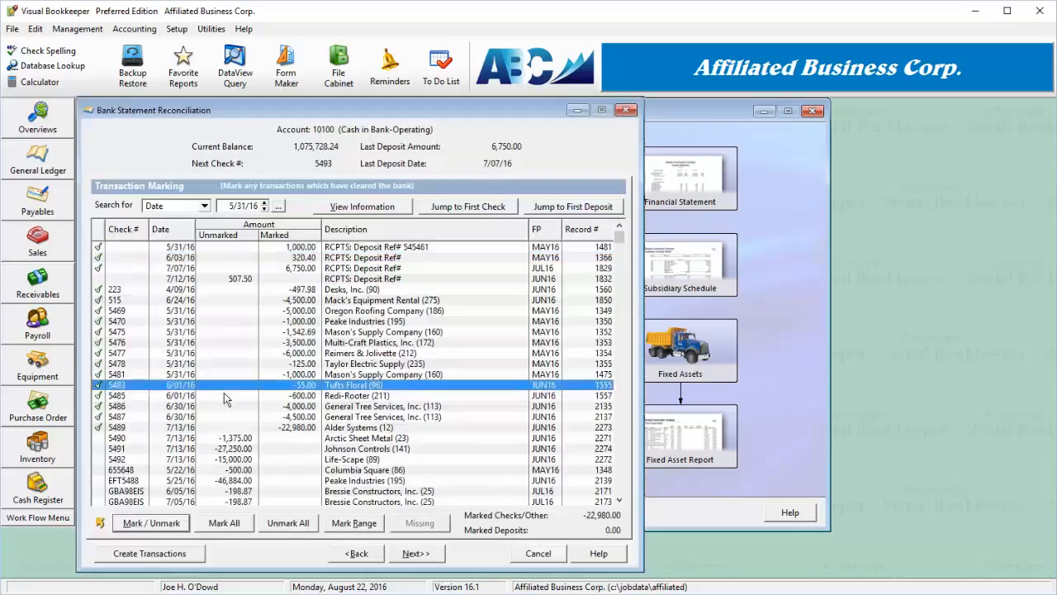
{"action": "left_click", "coordinate": [376, 204]}
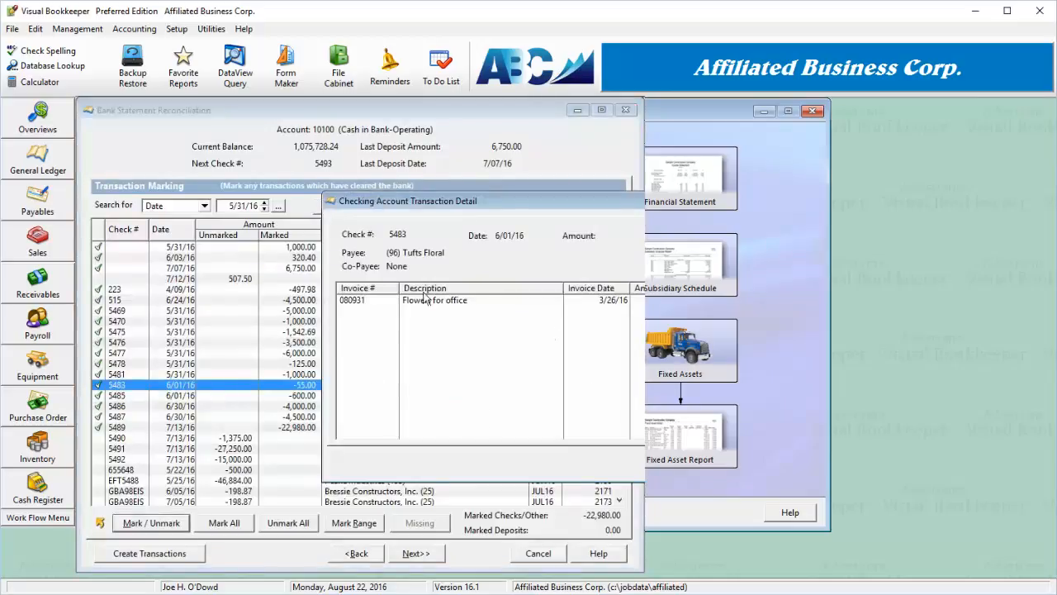
{"action": "key", "text": "Escape"}
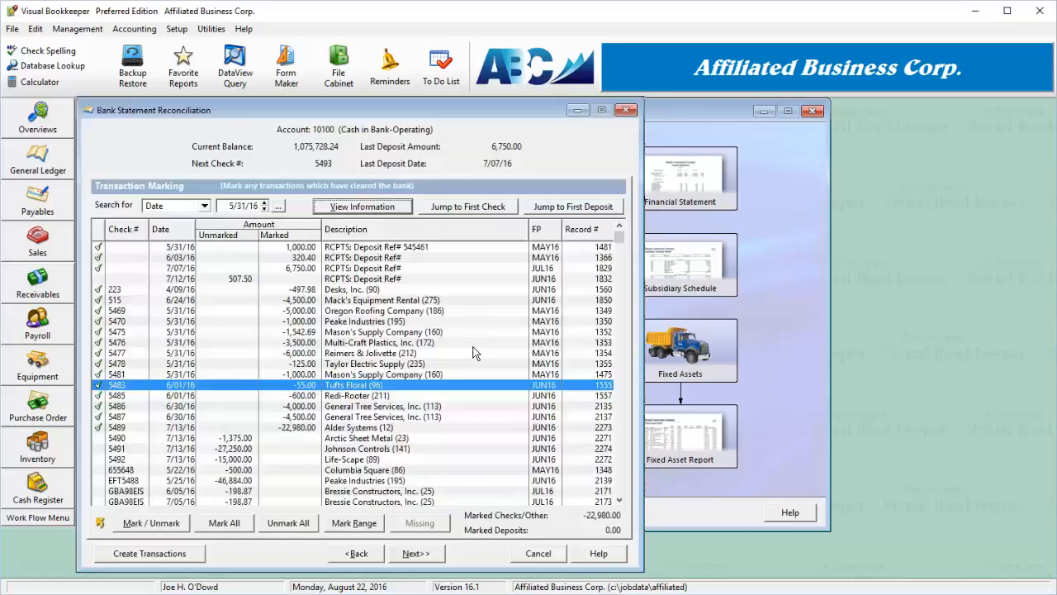
- Toggle the cleared mark on the 5/31/16 deposit with Ref# 545461, ending with it marked
{"action": "left_click", "coordinate": [96, 247]}
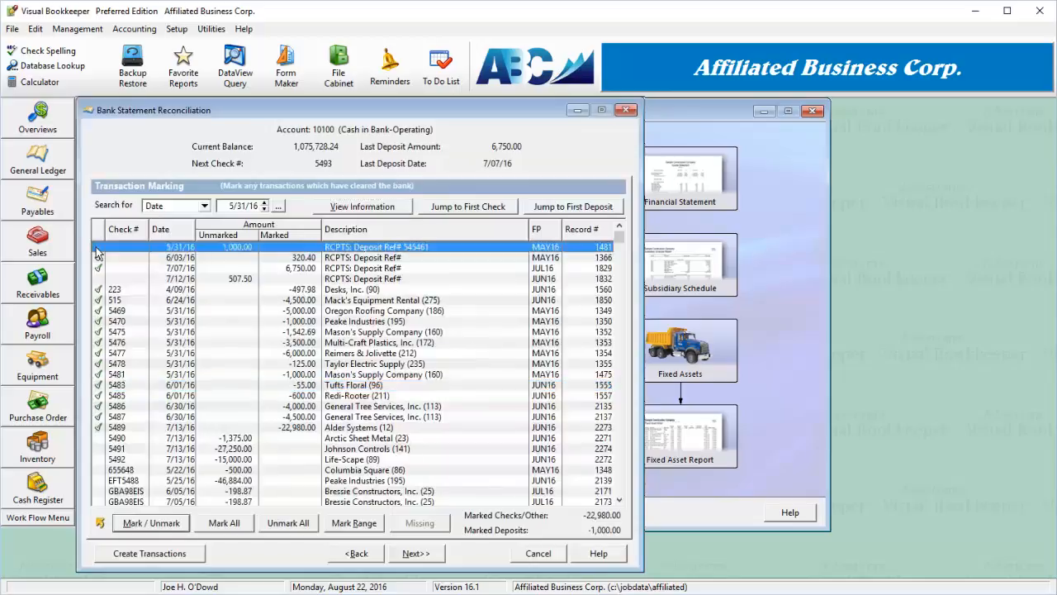
{"action": "left_click", "coordinate": [95, 247]}
{"action": "left_click", "coordinate": [96, 247]}
{"action": "left_click", "coordinate": [96, 247]}
- Check the bank statement information against the transaction marking list and proceed to the marked transaction analysis
{"action": "left_click", "coordinate": [424, 555]}
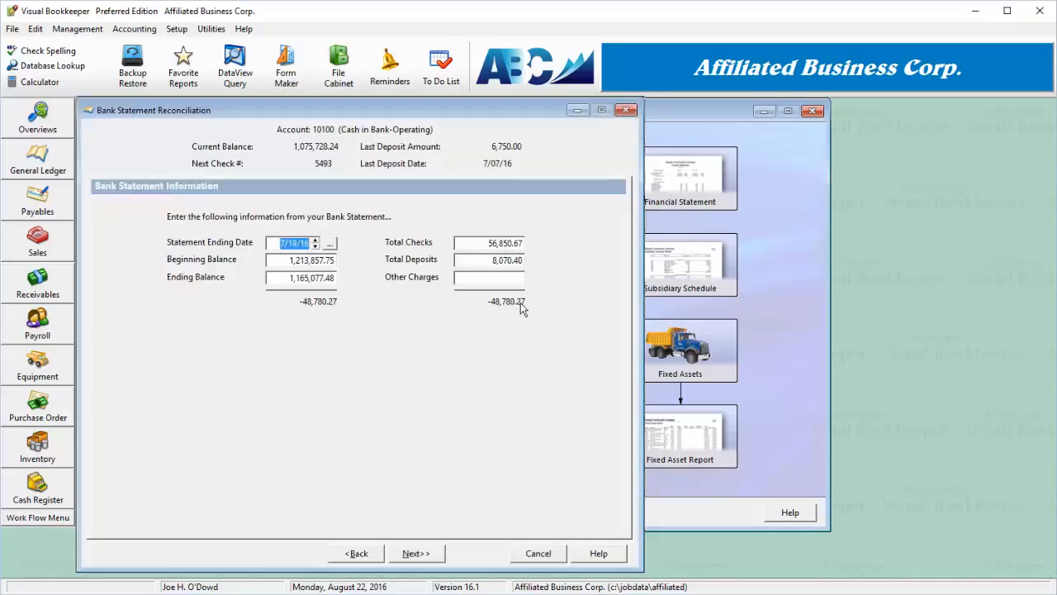
{"action": "left_click", "coordinate": [519, 280]}
{"action": "left_click", "coordinate": [347, 554]}
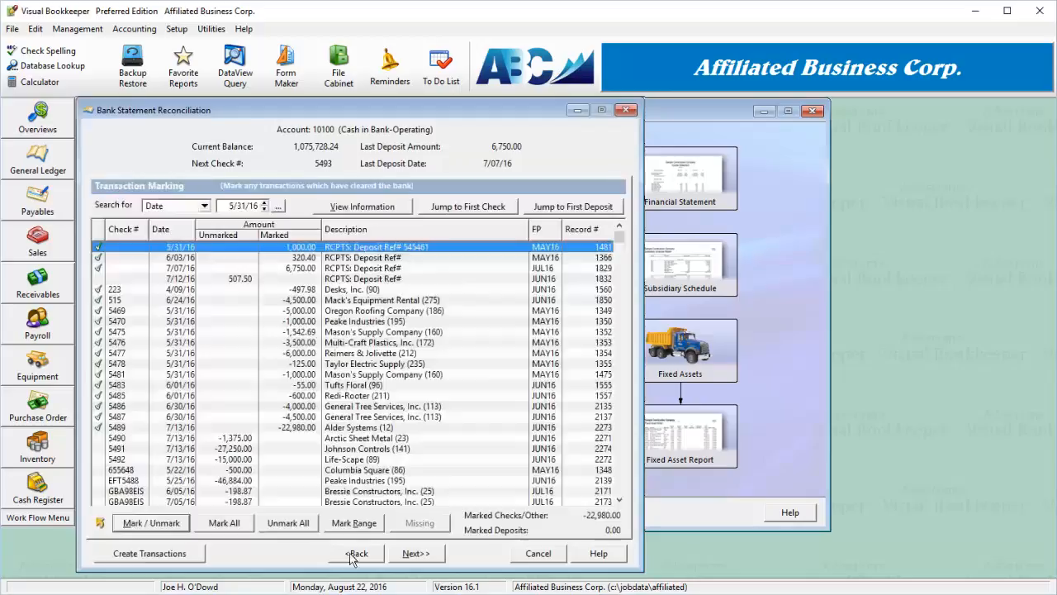
{"action": "left_click", "coordinate": [420, 555]}
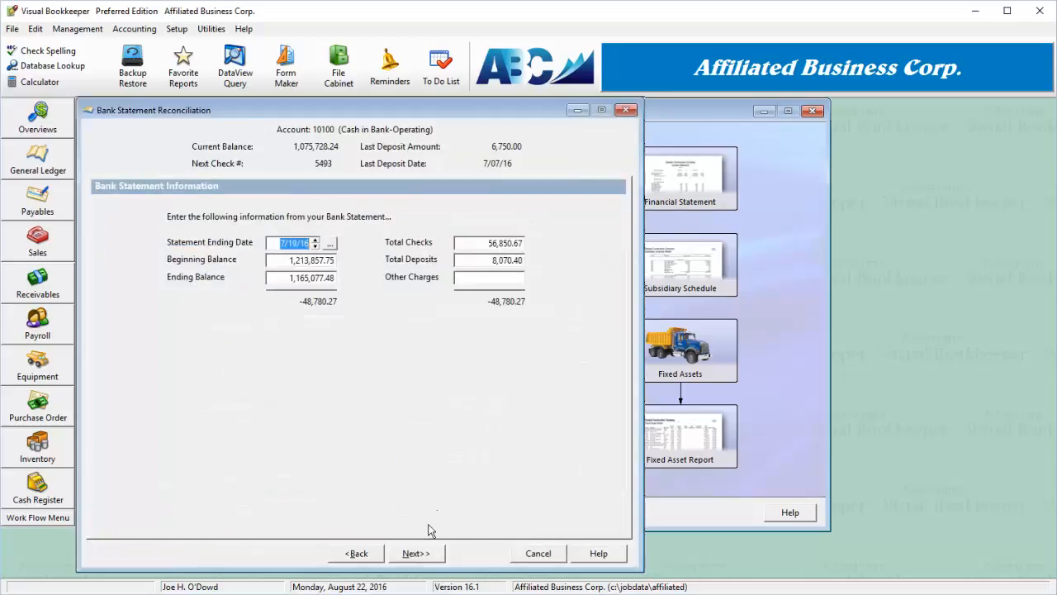
{"action": "left_click", "coordinate": [425, 556]}
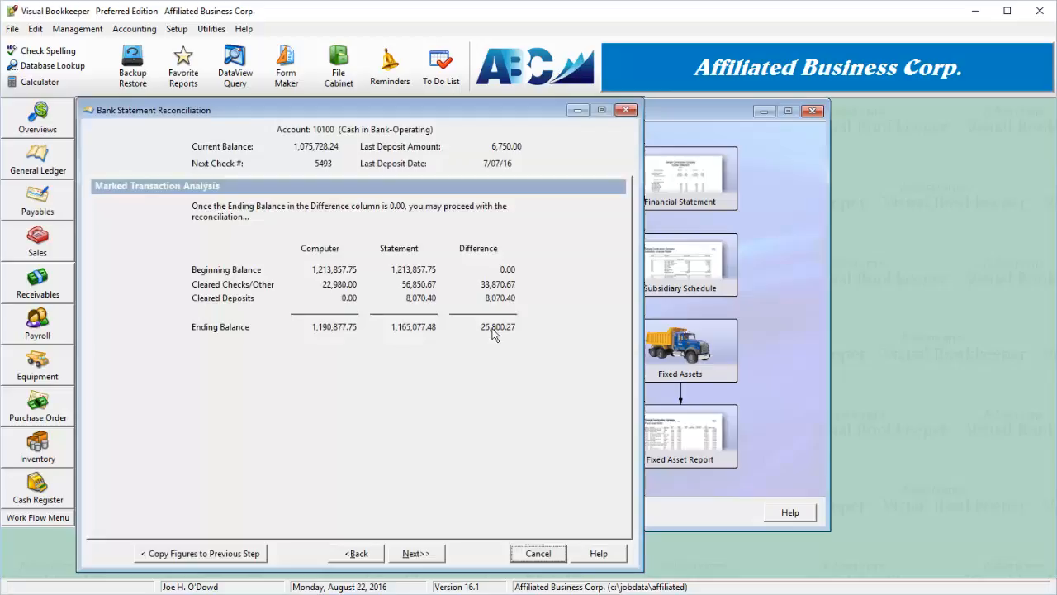
- Copy the computer figures into the bank statement information and proceed through the marked transaction analysis to the outstanding transactions
{"action": "left_click", "coordinate": [232, 554]}
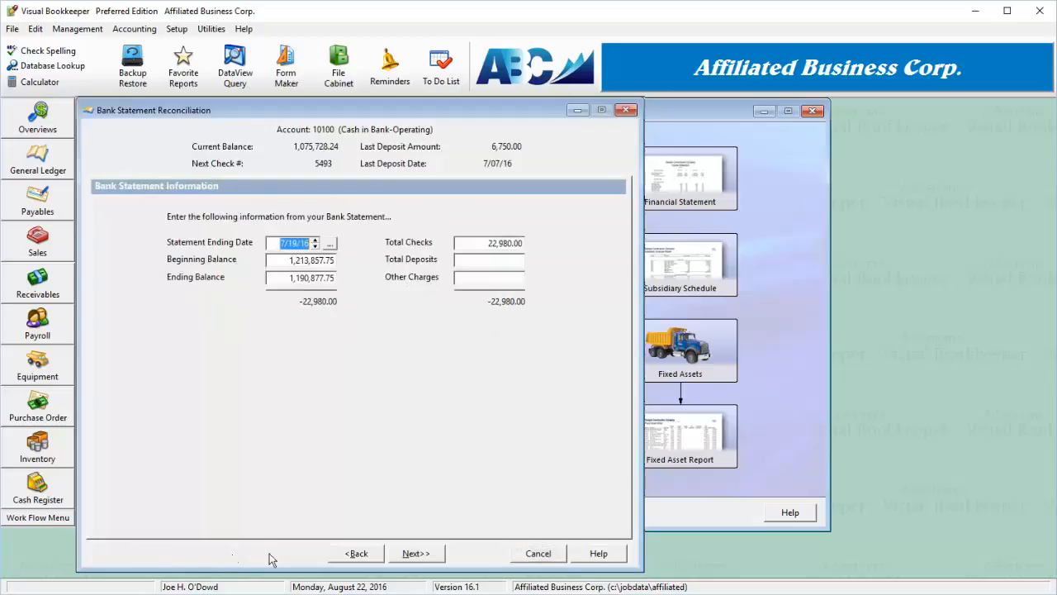
{"action": "left_click", "coordinate": [413, 554]}
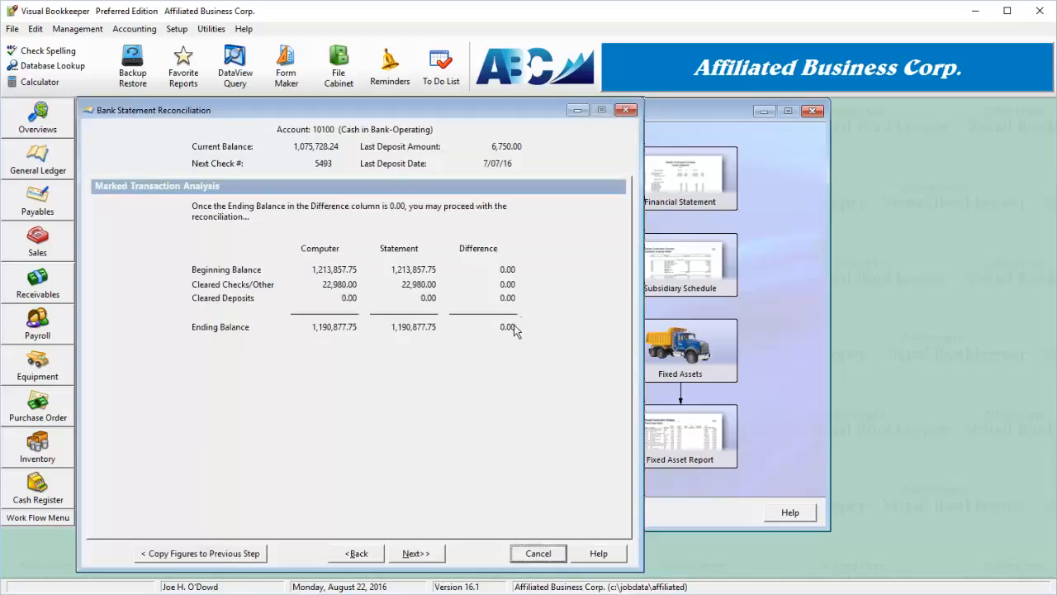
{"action": "left_click", "coordinate": [431, 555]}
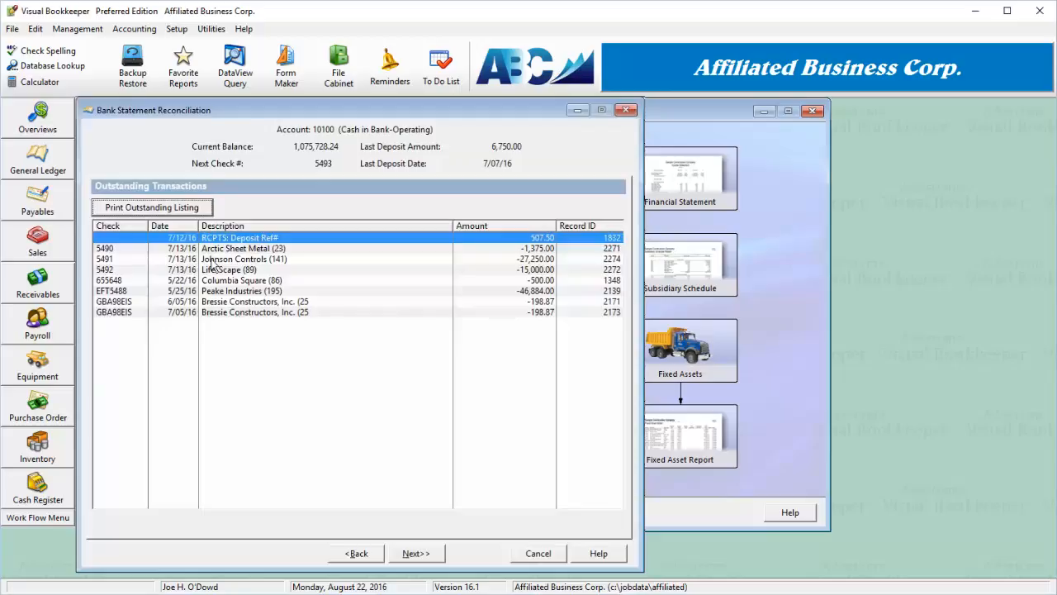
- Print the outstanding transactions listing and finish the bank reconciliation
{"action": "left_click", "coordinate": [178, 209]}
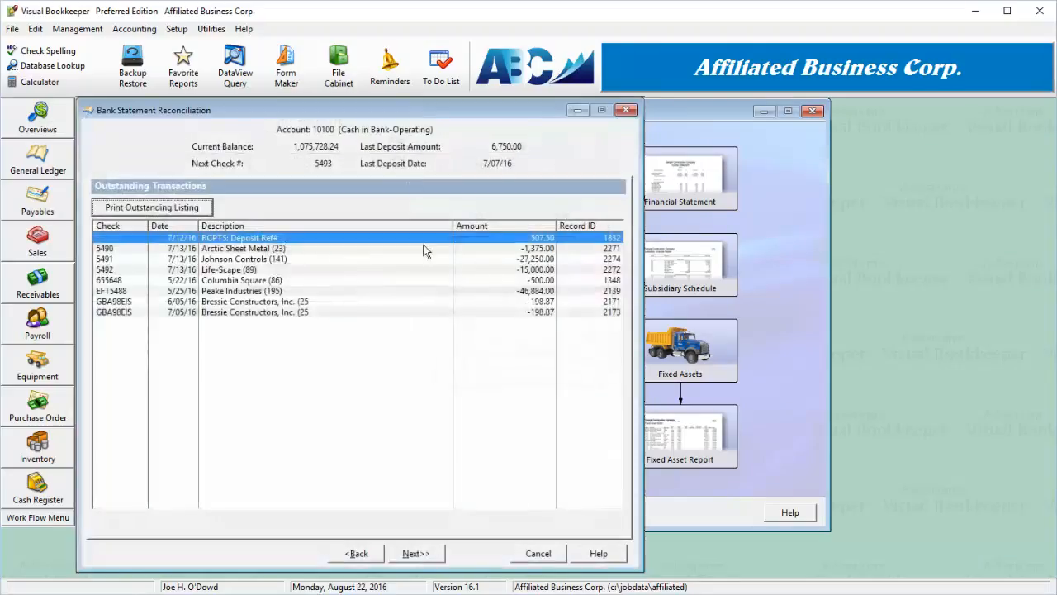
{"action": "left_click", "coordinate": [415, 554]}
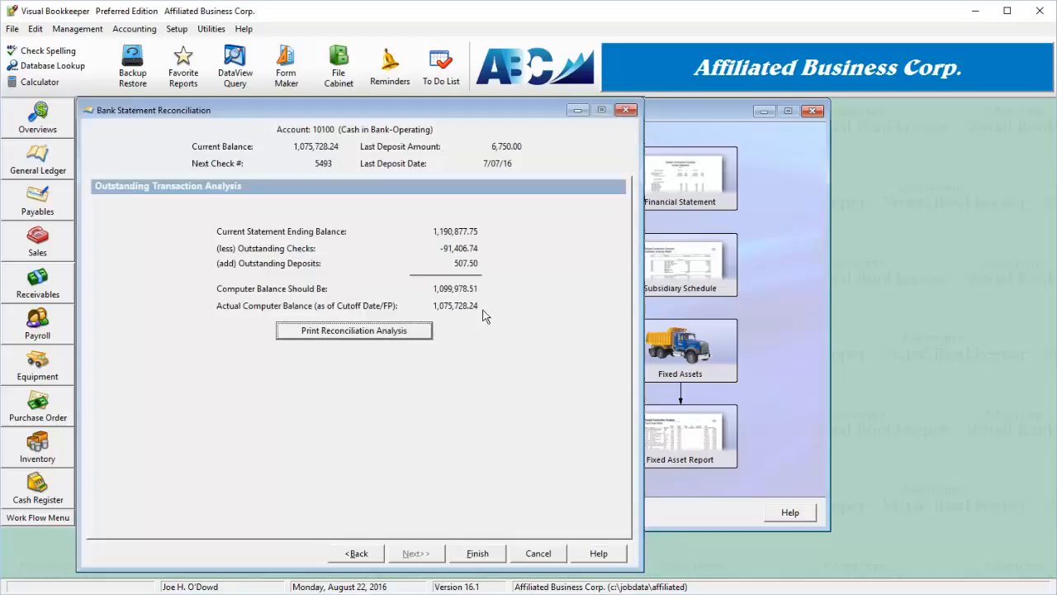
{"action": "left_click", "coordinate": [478, 555]}
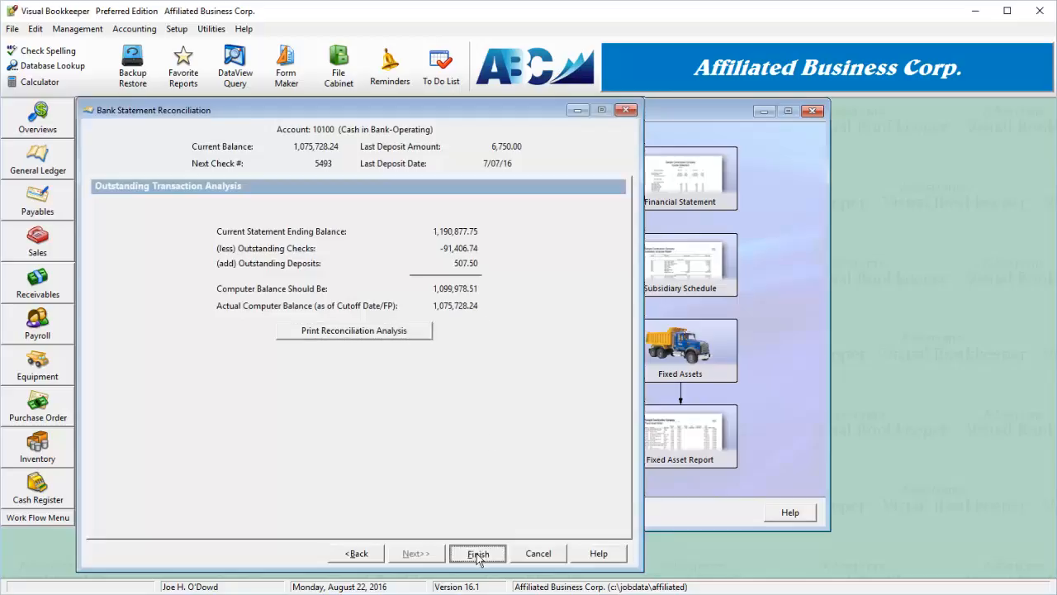